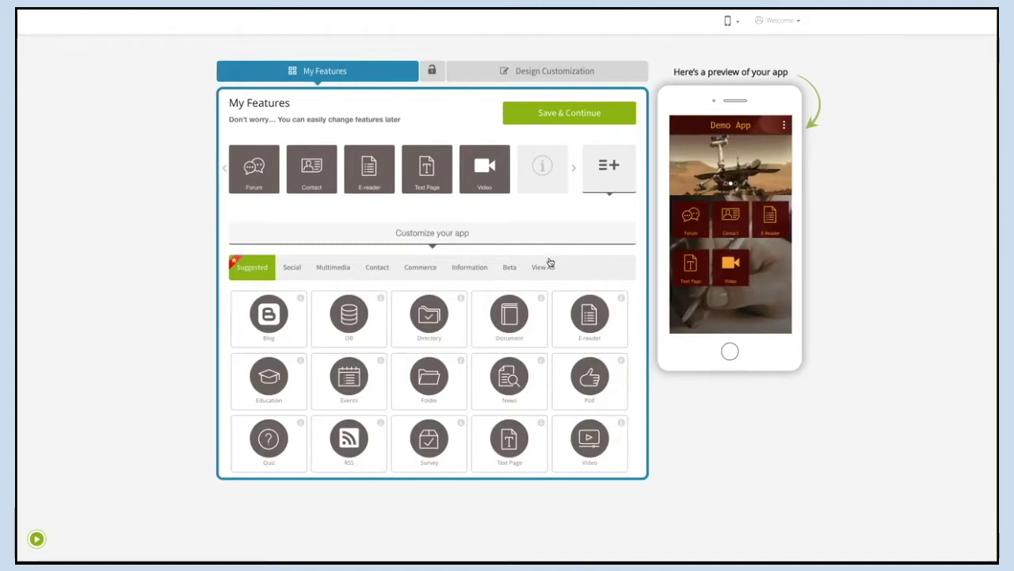
Find the Auction feature among all features and add it to the app.
left_click(548, 267)
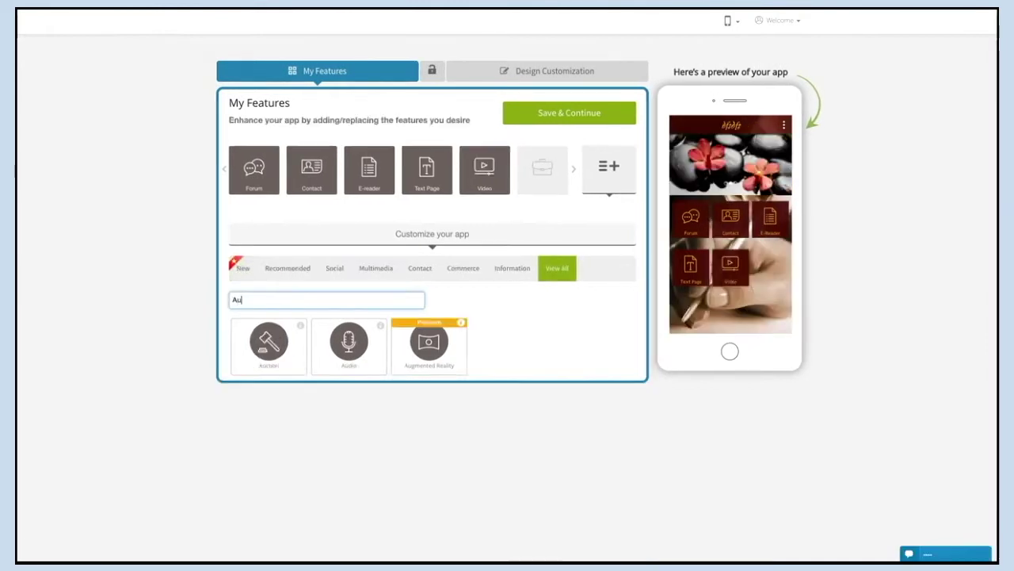
type("ction")
left_click(293, 354)
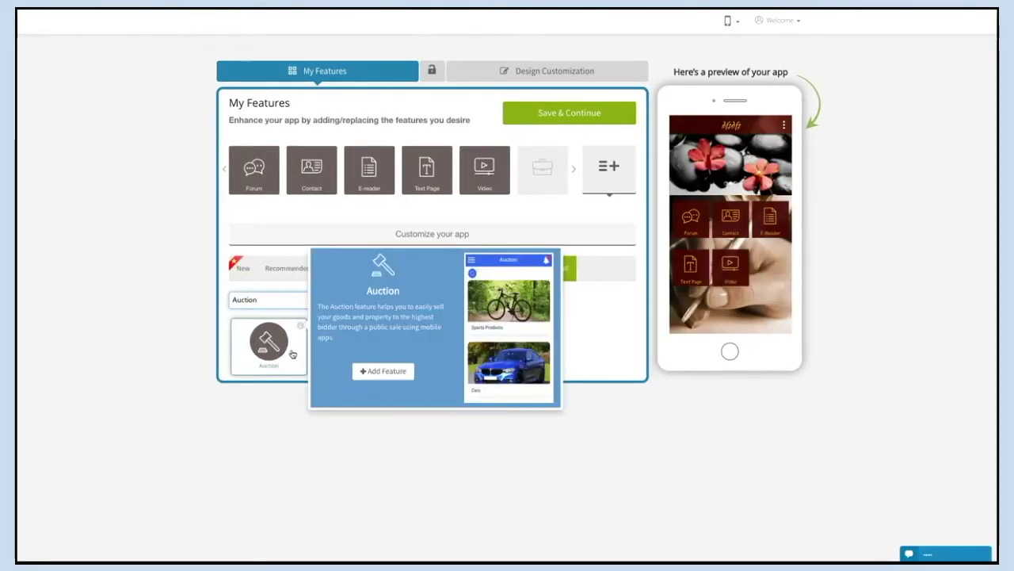
left_click(293, 355)
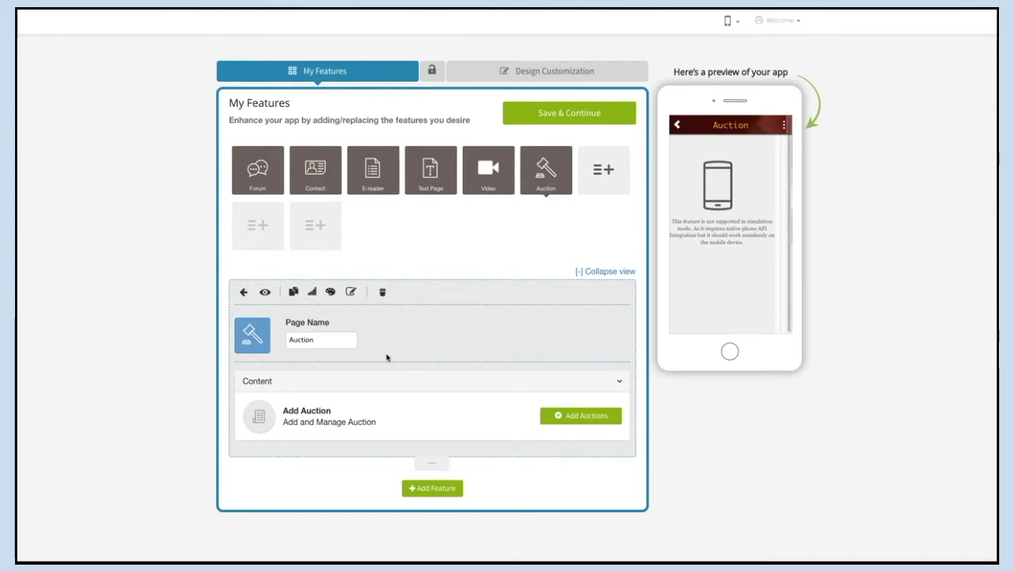
left_click(325, 342)
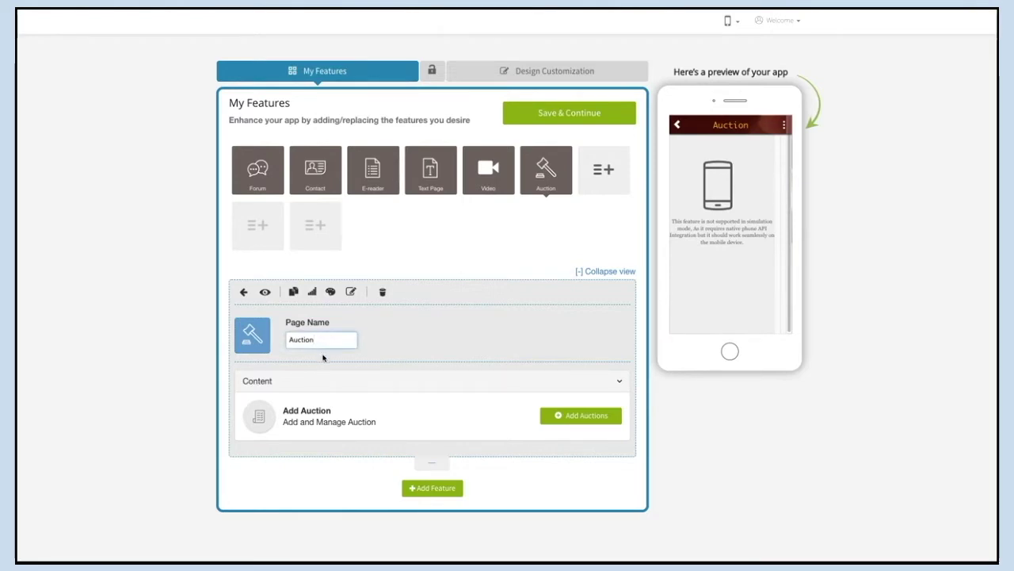
left_click(252, 340)
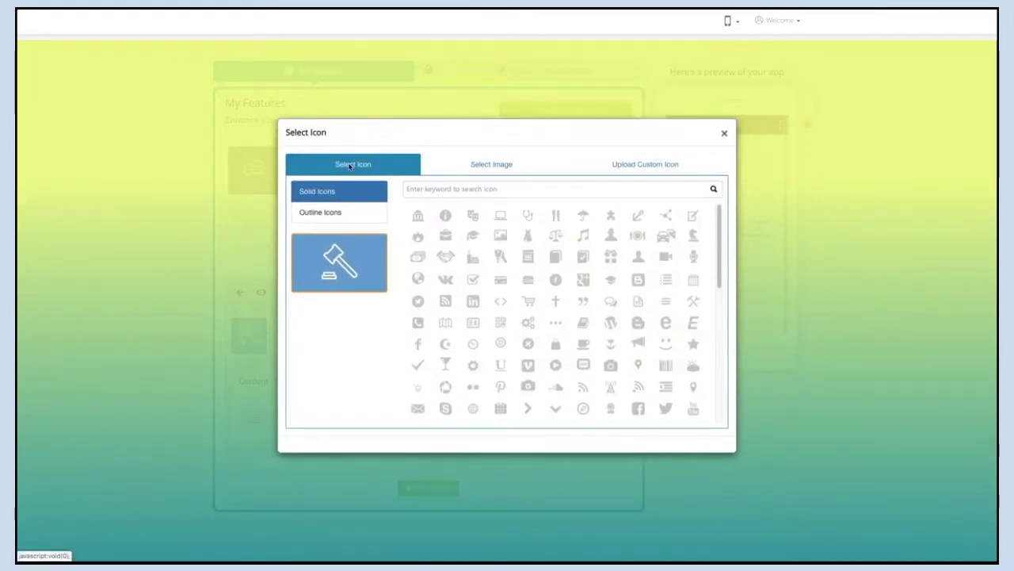
left_click(346, 216)
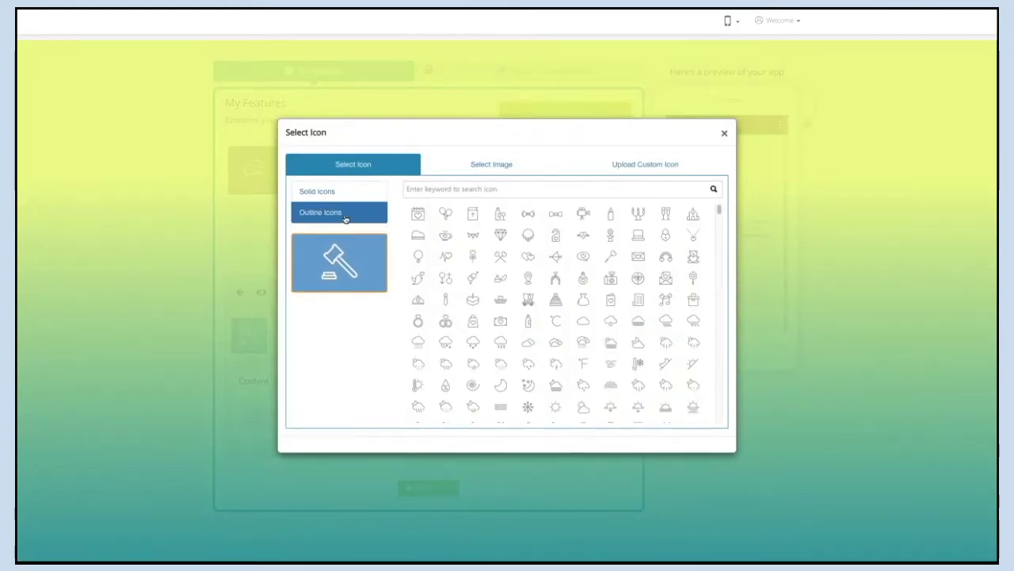
left_click(508, 164)
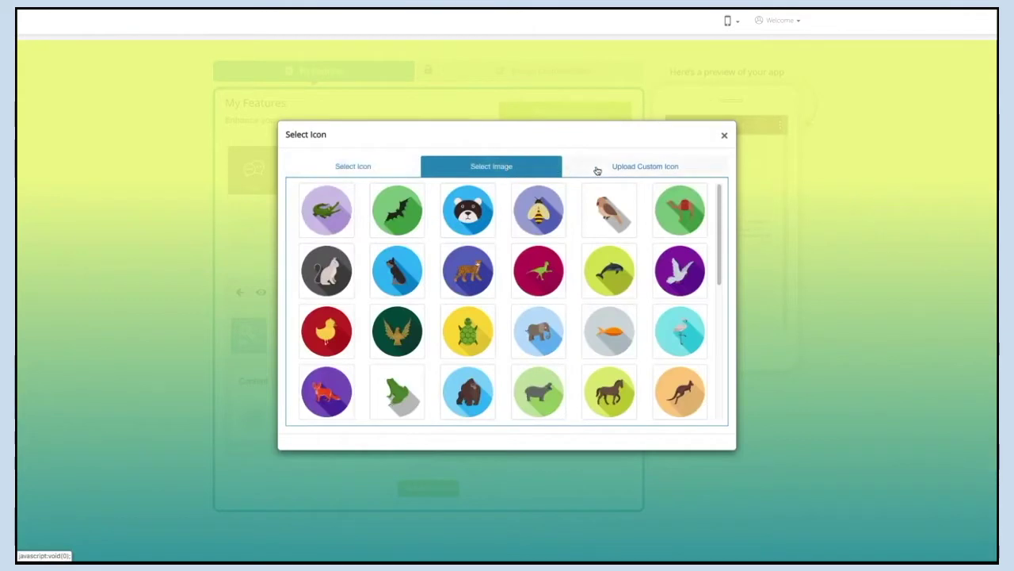
left_click(594, 168)
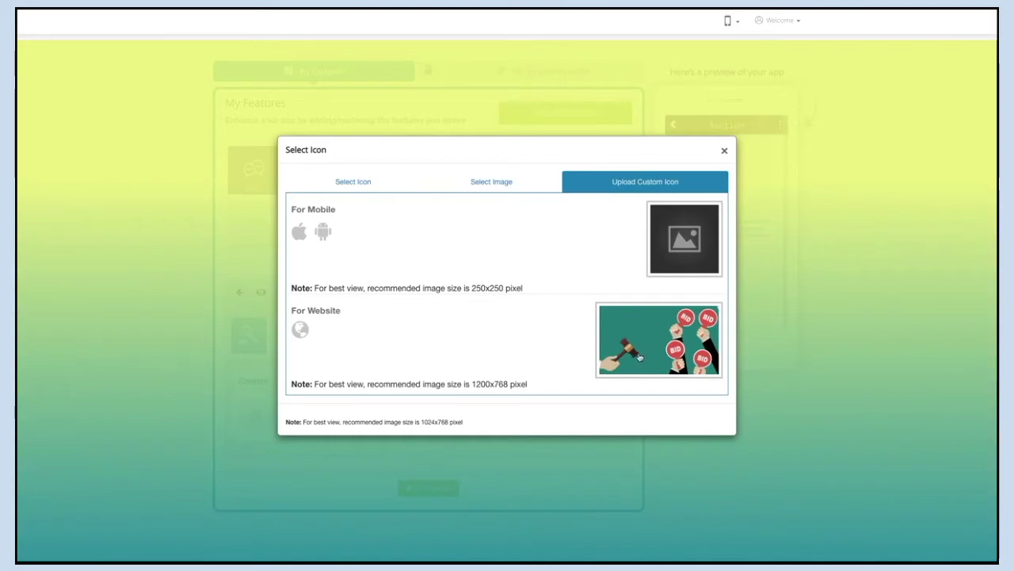
left_click(725, 150)
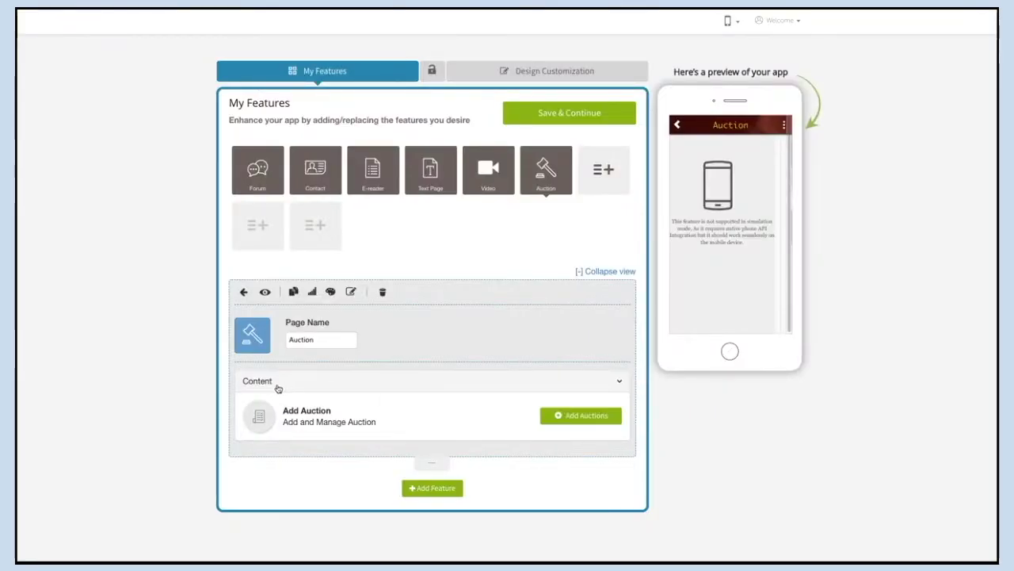
left_click(581, 421)
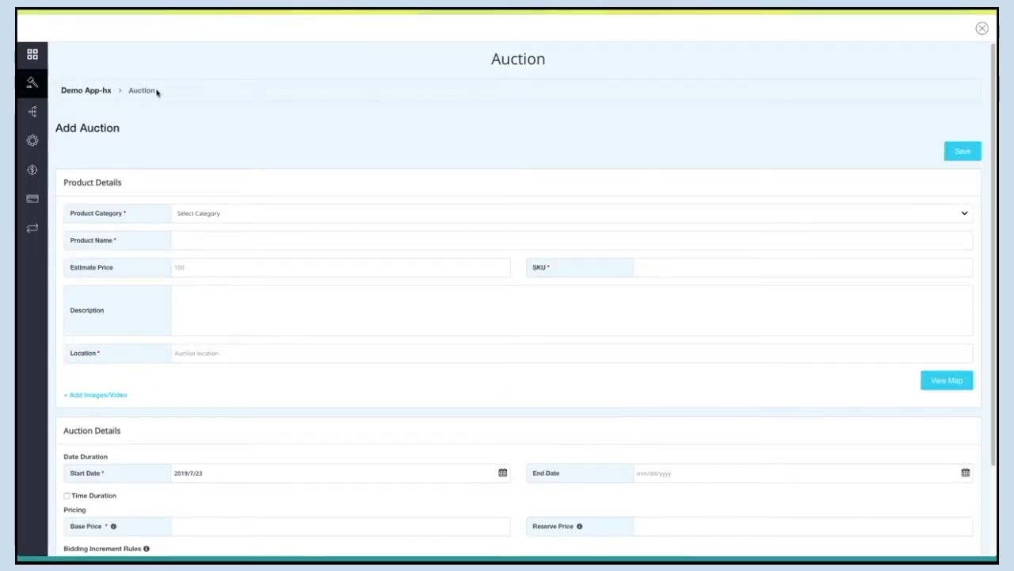
Check the auction dashboard under the All, Week, Month and Custom filters, then return to Add Auction.
left_click(32, 55)
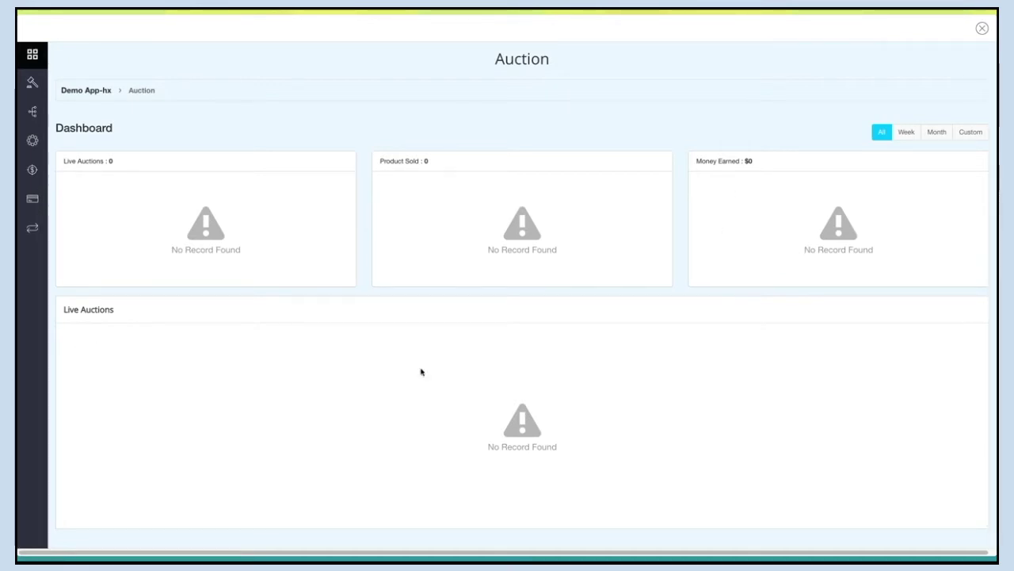
left_click(908, 135)
left_click(933, 134)
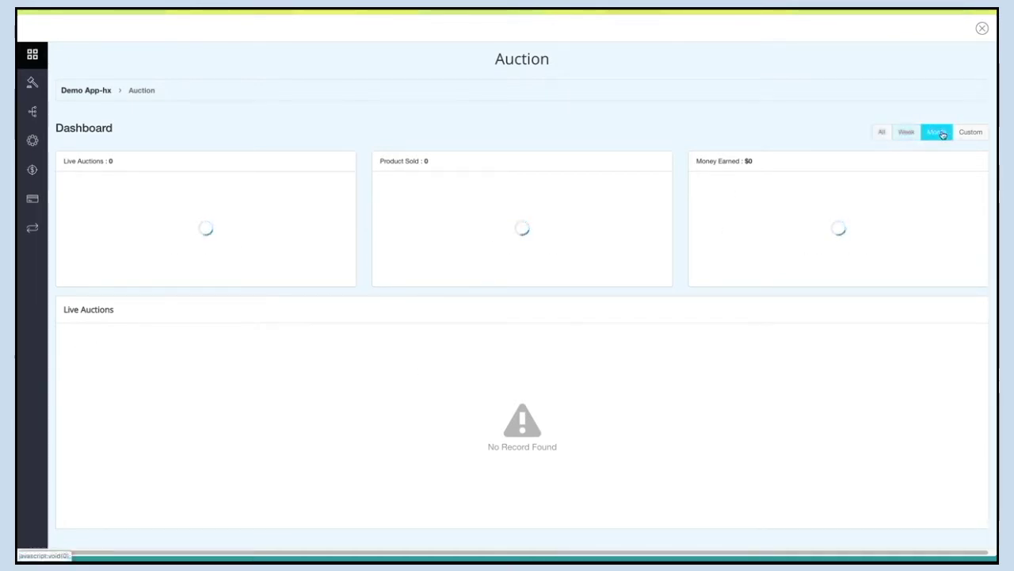
left_click(968, 133)
left_click(881, 131)
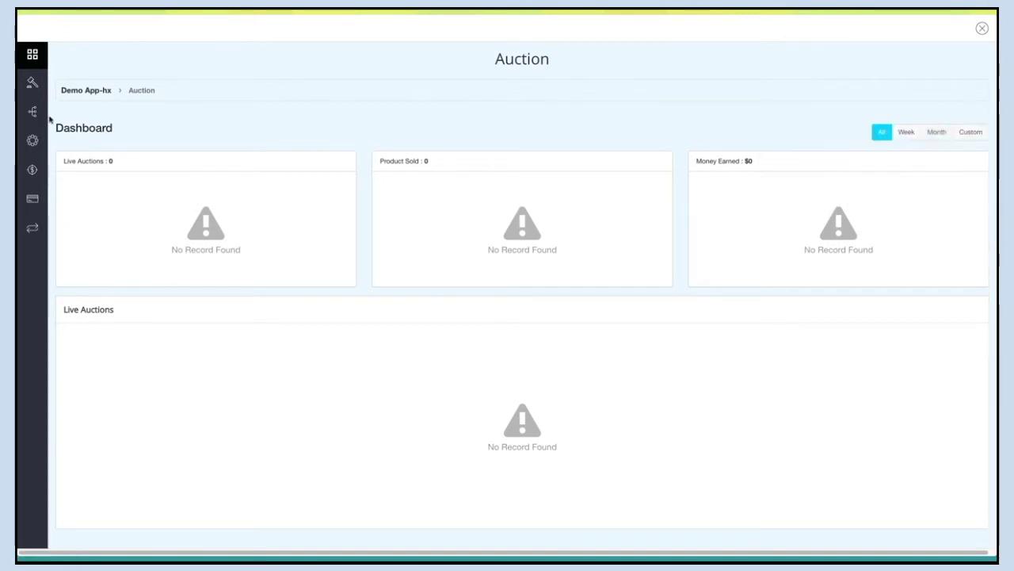
left_click(31, 84)
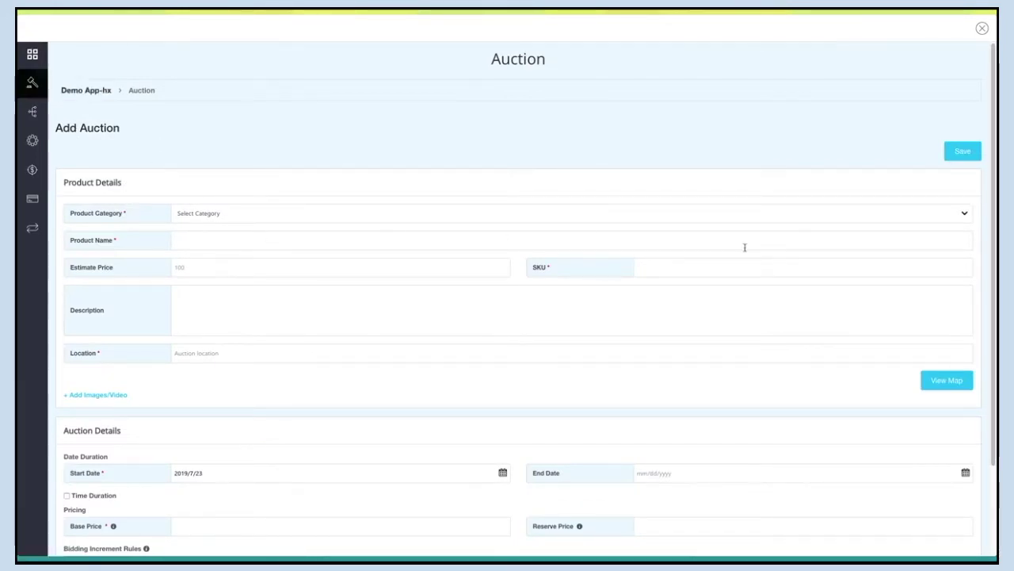
Enter a Default-category product named Mobile with estimate price 1000 and SKU 12345678.
left_click(964, 214)
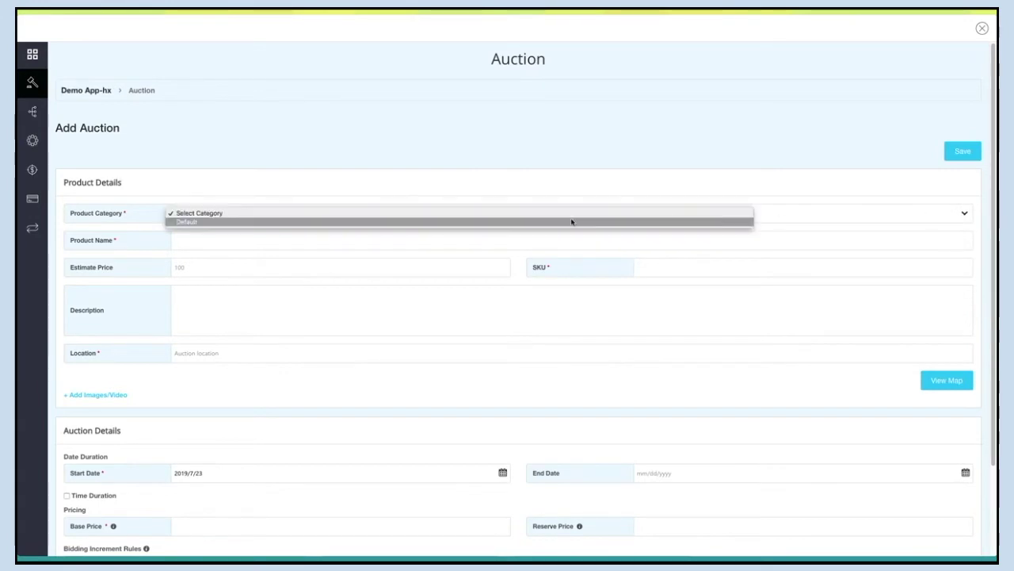
left_click(277, 222)
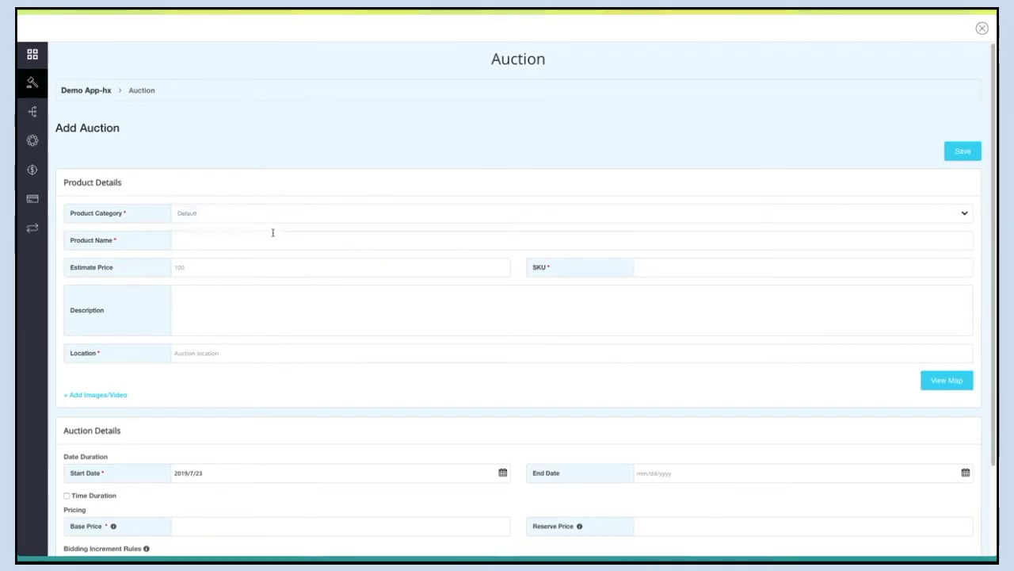
left_click(202, 245)
type("Mobile")
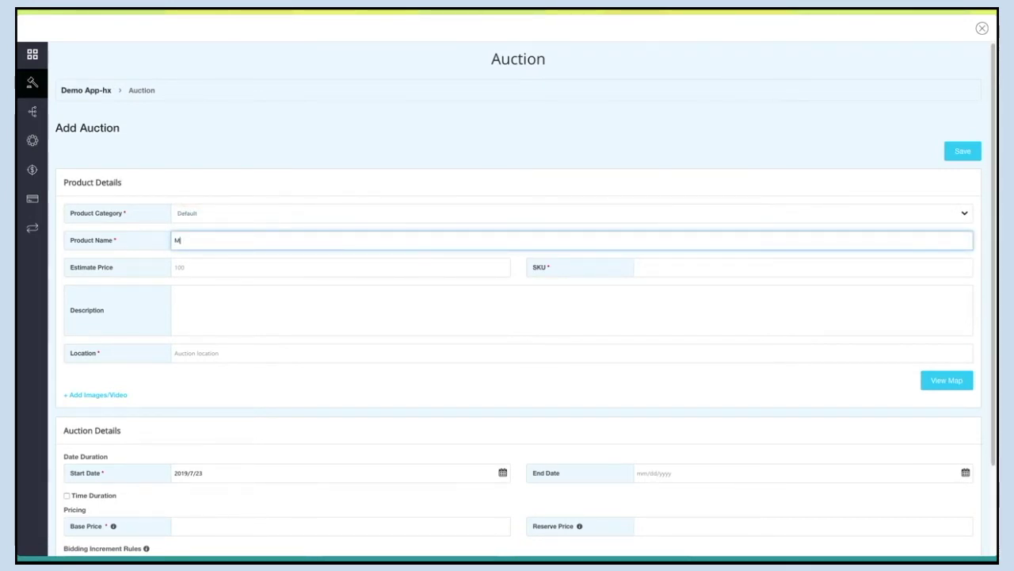
left_click(231, 265)
type("1000")
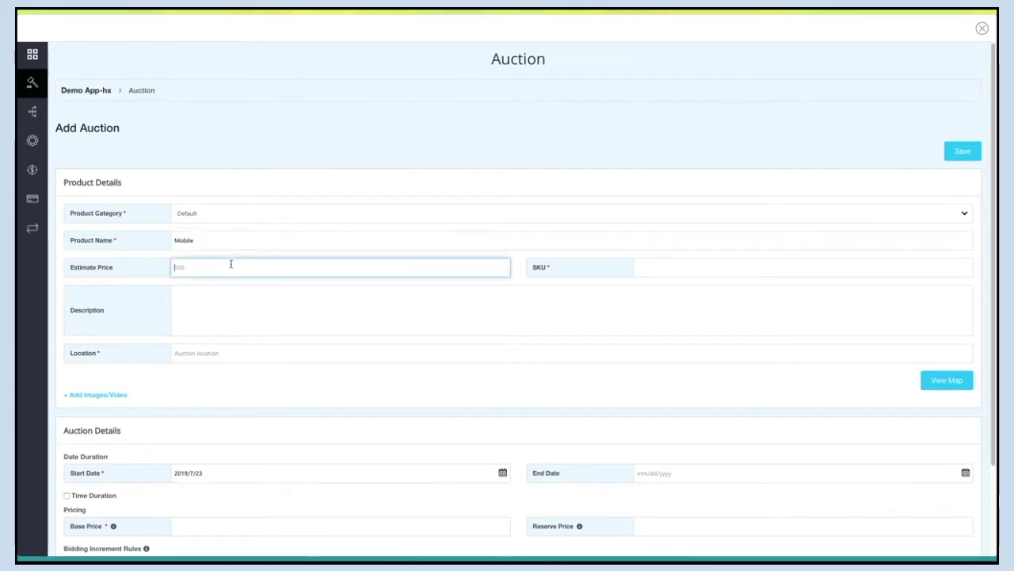
left_click(662, 270)
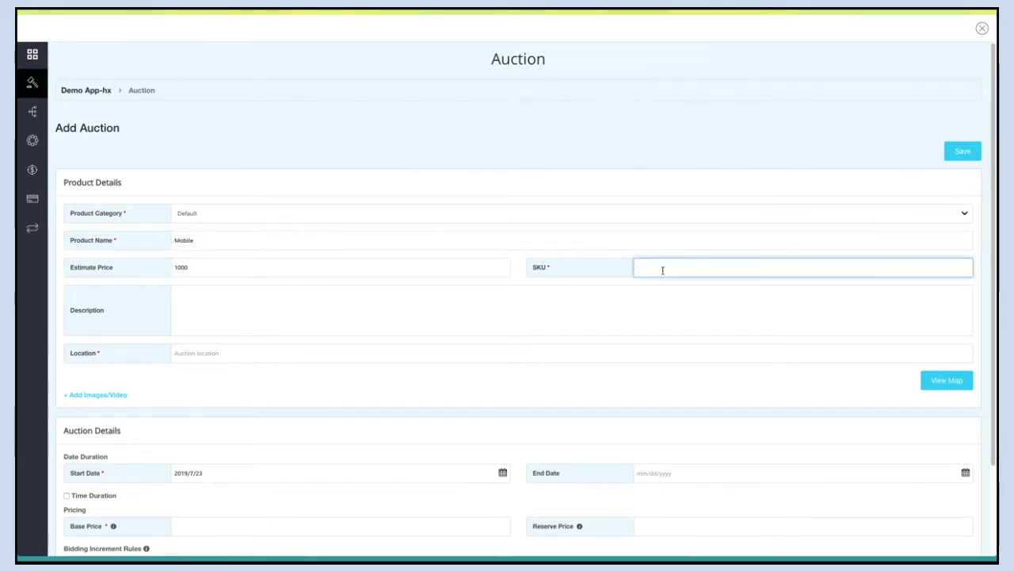
type("12345678")
Paste the product description, set location to United States, and open the image/video upload.
left_click(203, 313)
type("A mobile phone (also known as a hand phone, cell phone, or cellular telephone) is a small portable radio telephone ... In the 21st century, a new type of mobile phone, called smartphones, have become popular. Now, more people are using smartphones than the old kind of mobile phone, which are called feature phones.")
left_click(228, 357)
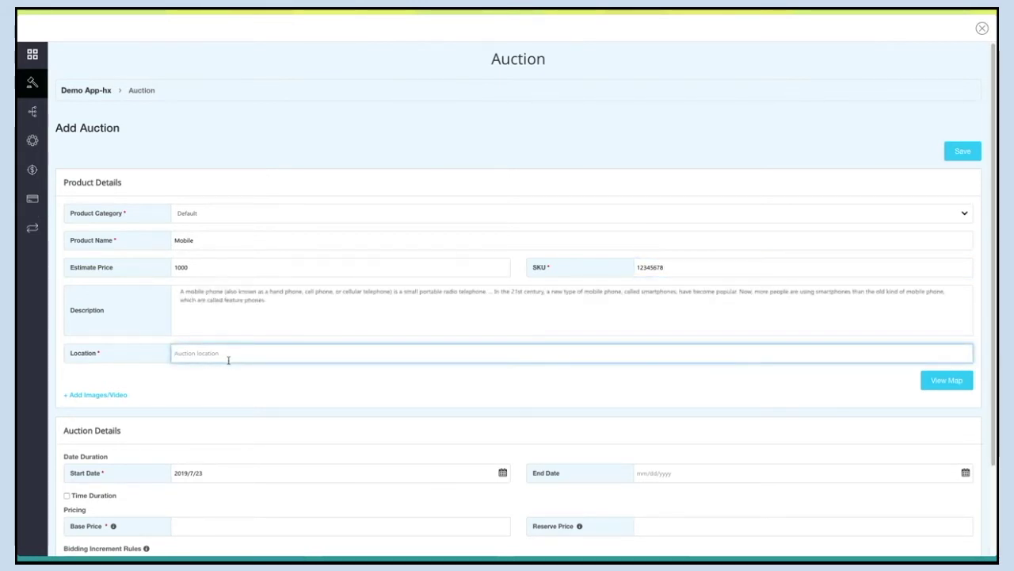
type("Unite")
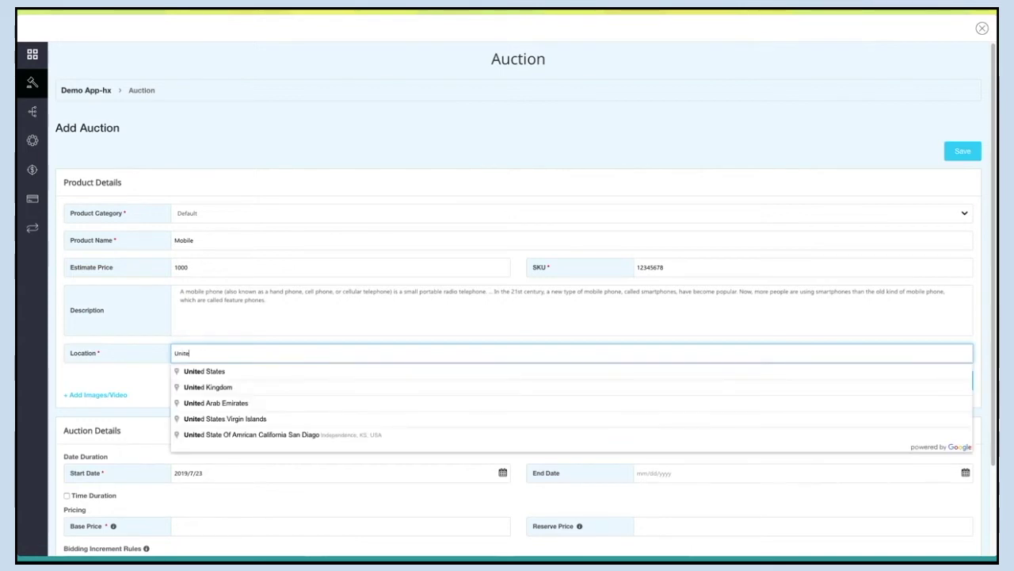
left_click(204, 371)
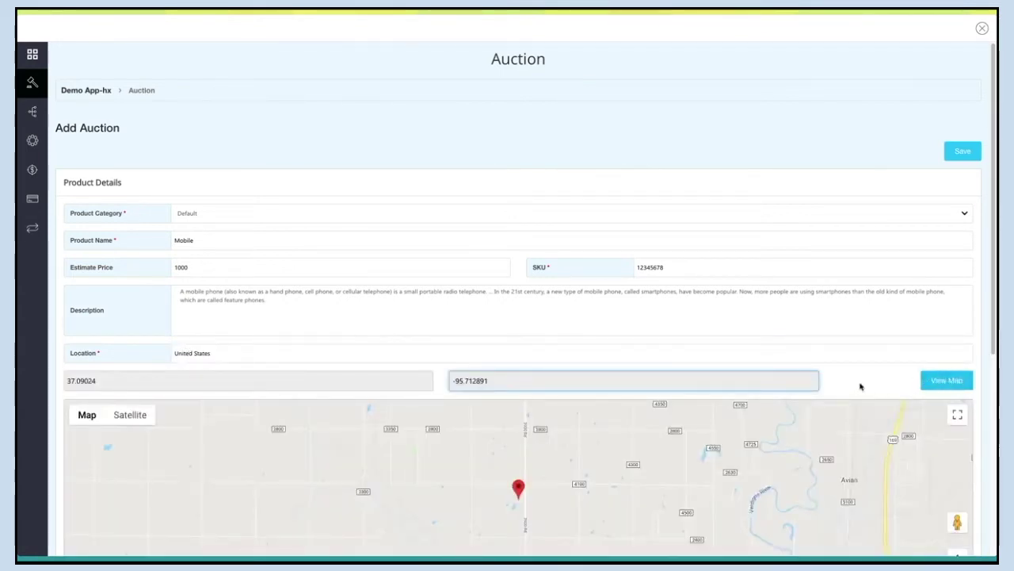
scroll(862, 385, "down", 3)
left_click(98, 370)
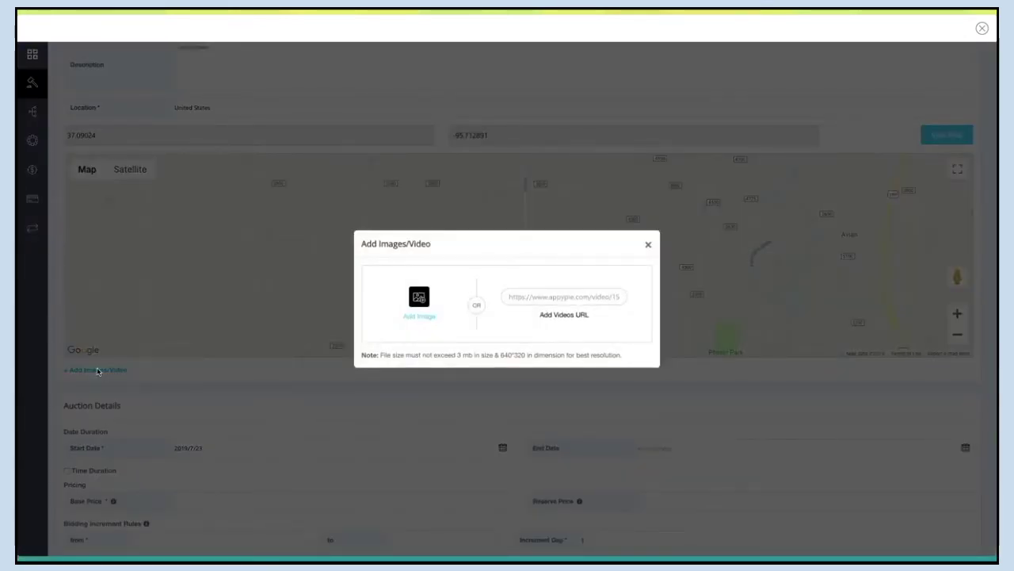
Close the media upload and run the auction from July 24 to July 31 at specific times.
left_click(563, 296)
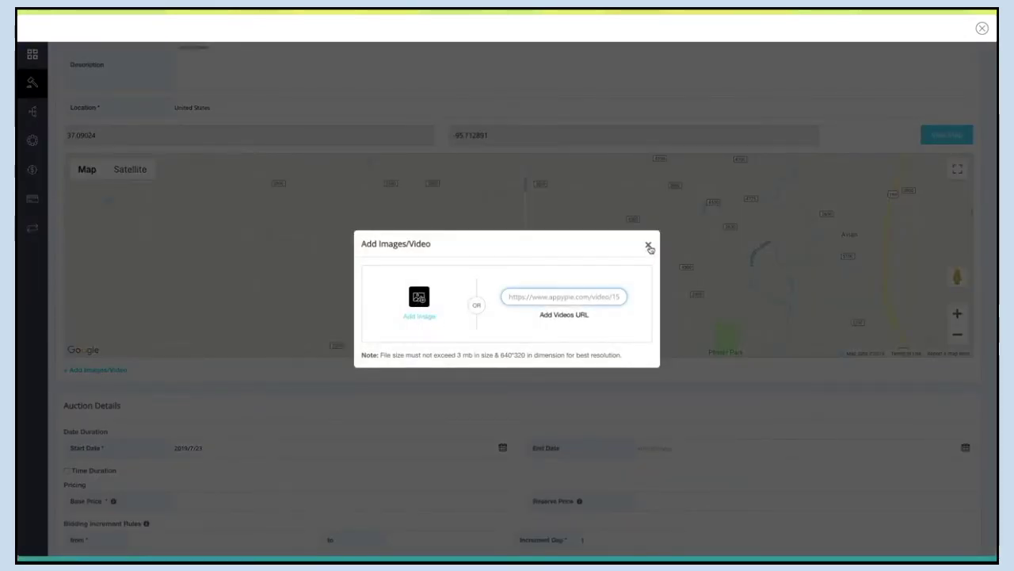
left_click(648, 247)
scroll(302, 408, "down", 1)
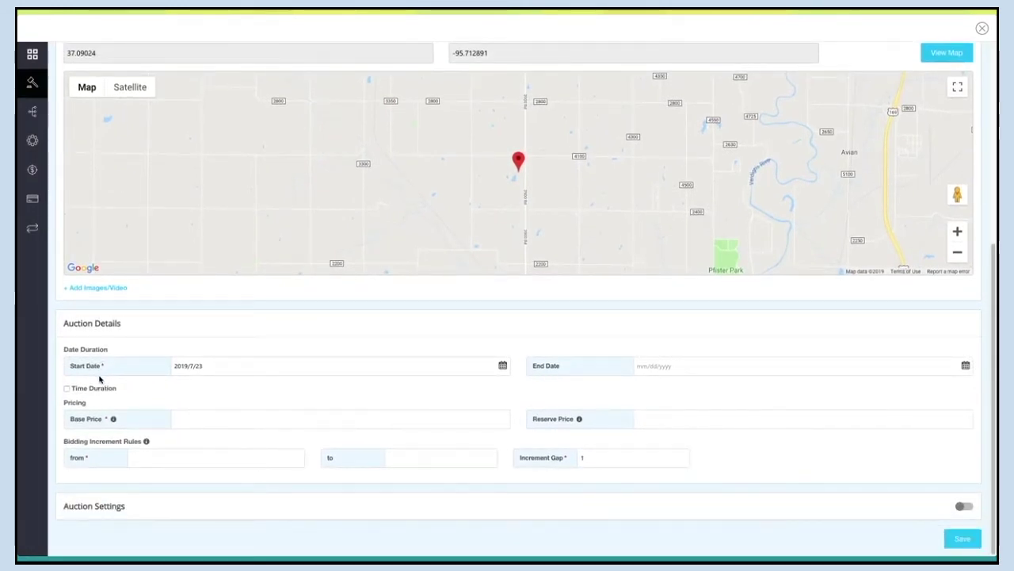
left_click(503, 366)
left_click(234, 460)
left_click(931, 365)
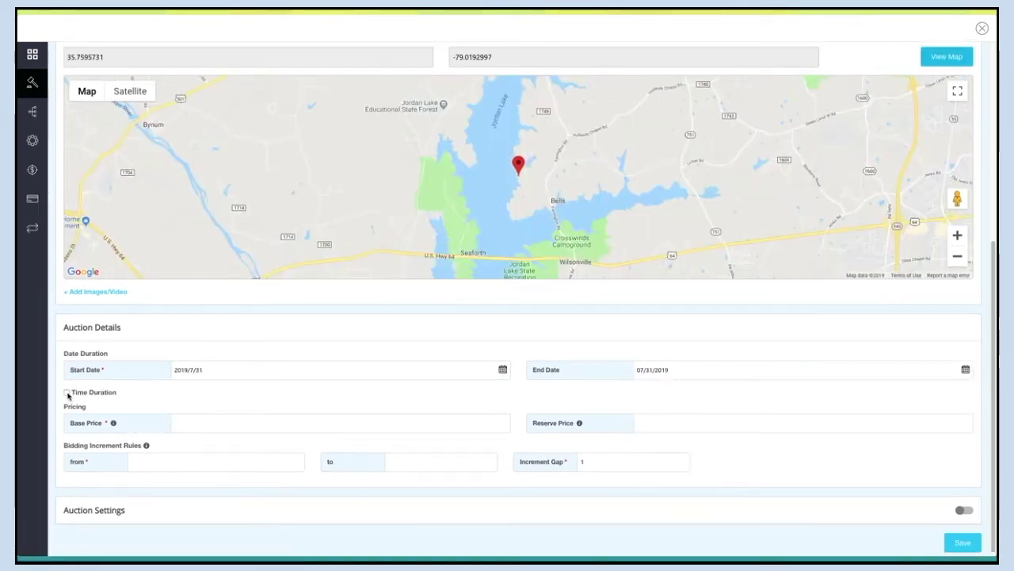
left_click(67, 393)
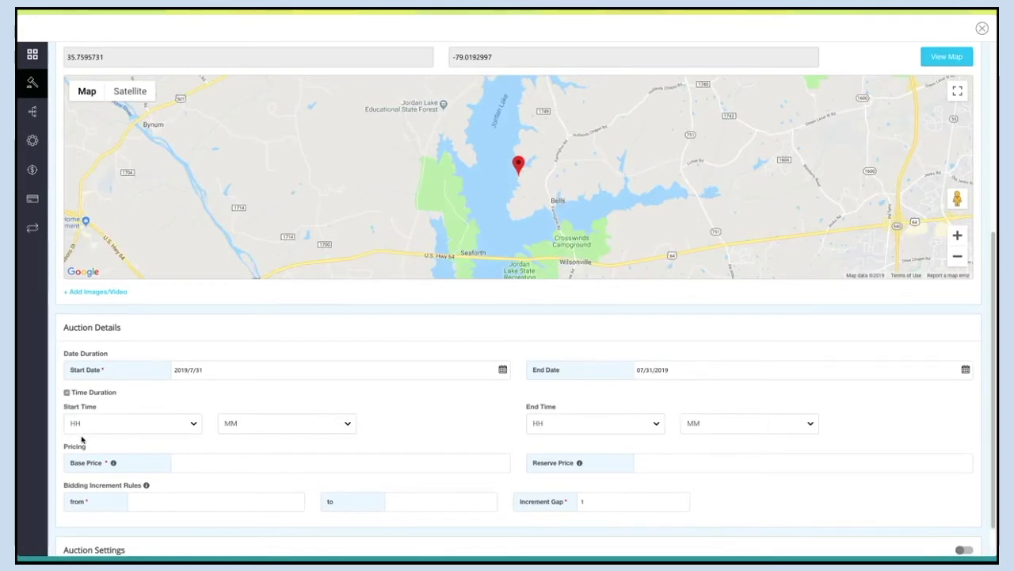
Set the daily auction window to start at 00:02 and end at 03:04.
left_click(181, 429)
left_click(181, 433)
left_click(285, 423)
left_click(238, 452)
left_click(657, 423)
left_click(605, 462)
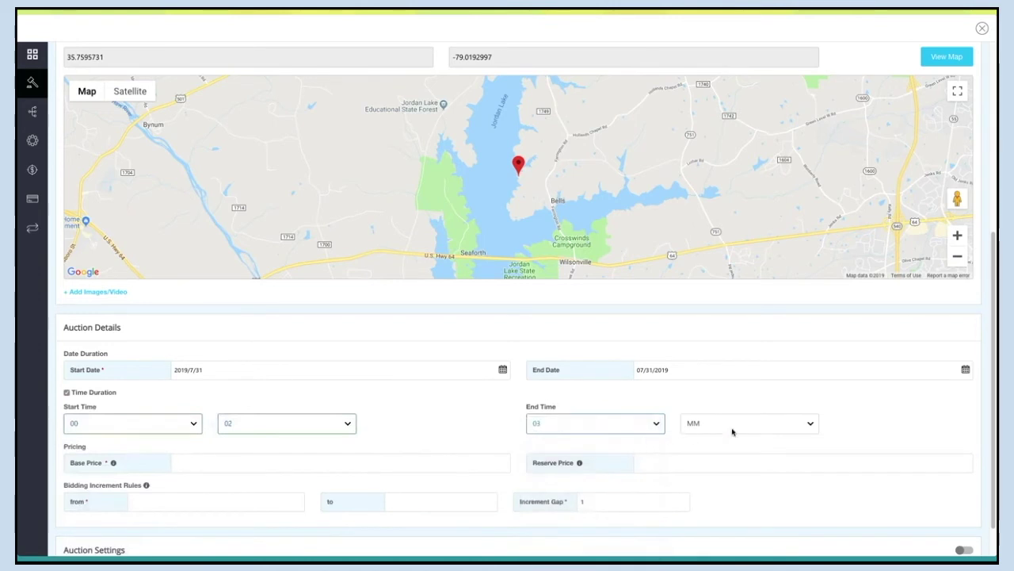
left_click(732, 431)
left_click(697, 476)
scroll(119, 428, "down", 1)
mouse_move(110, 420)
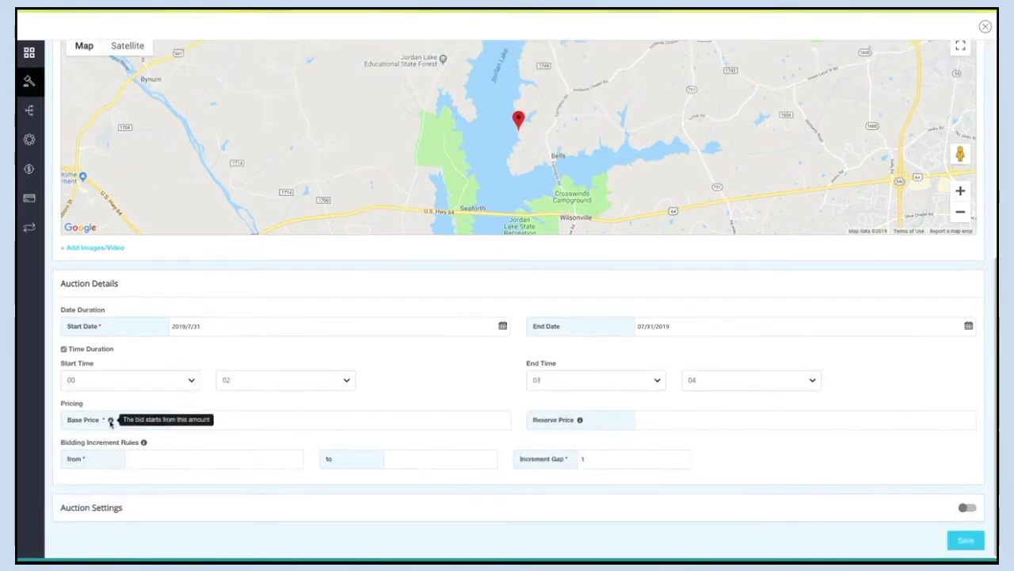
left_click(186, 419)
Set the base price to 500 and the reserve price to 1000.
type("500")
left_click(634, 419)
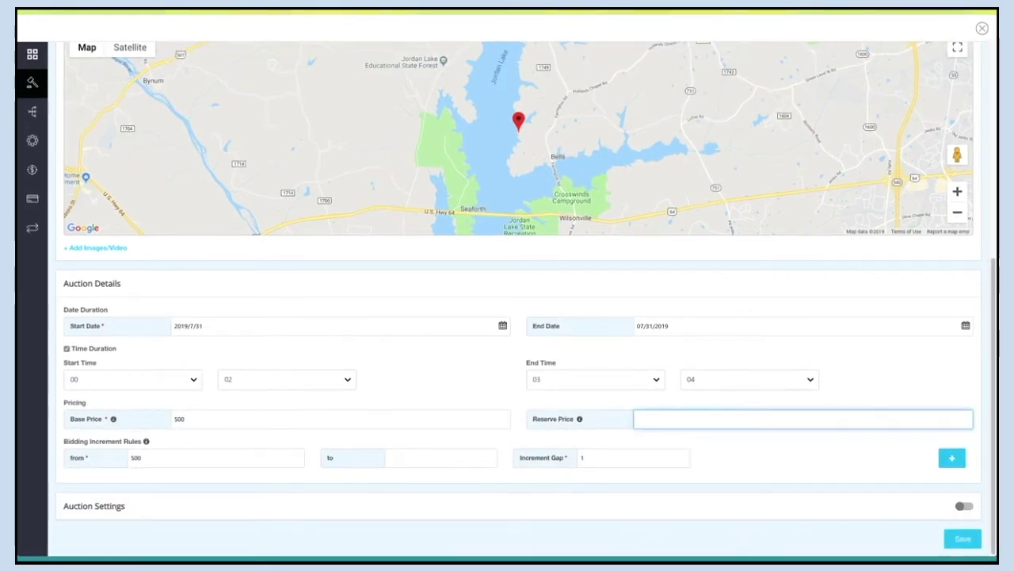
type("1")
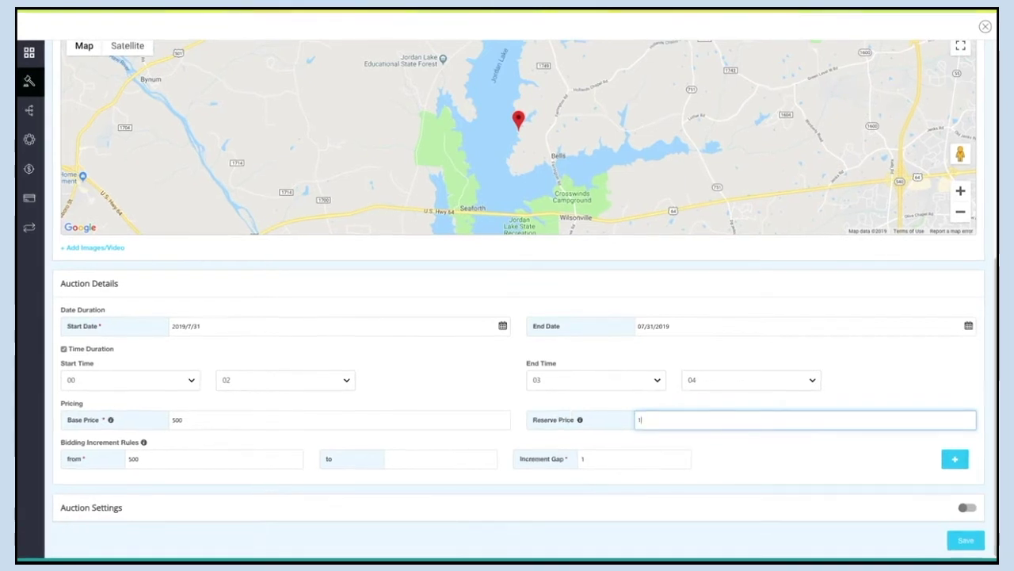
type("000")
left_click(674, 438)
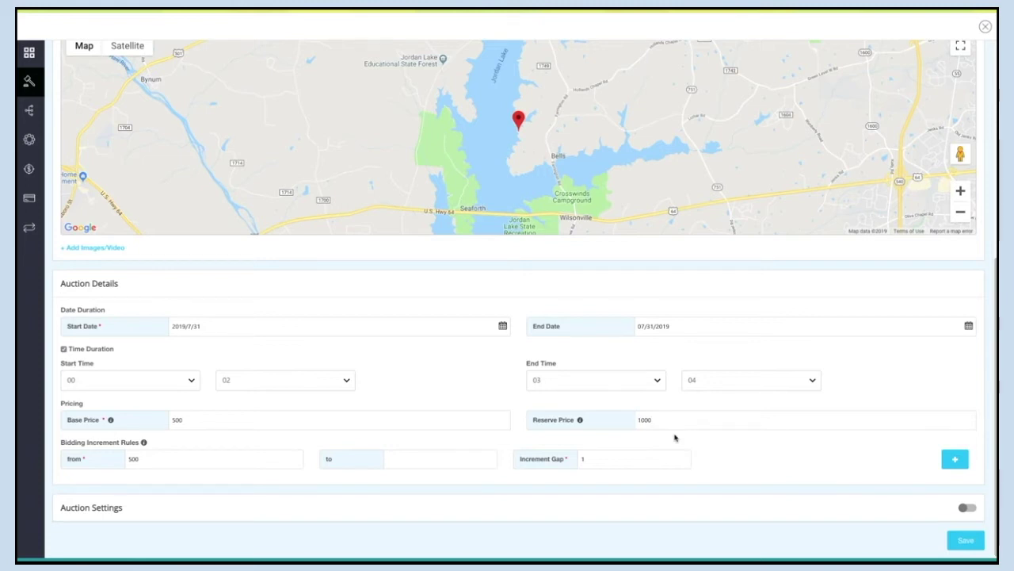
Create a 500–600 bidding increment rule with gap 1, deleting an extra empty rule.
left_click(412, 460)
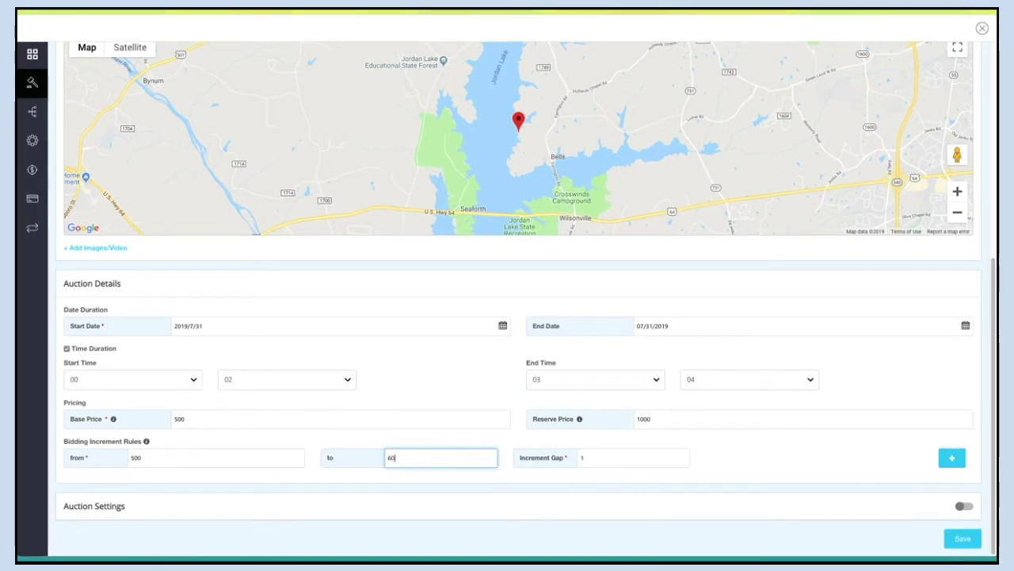
left_click(597, 457)
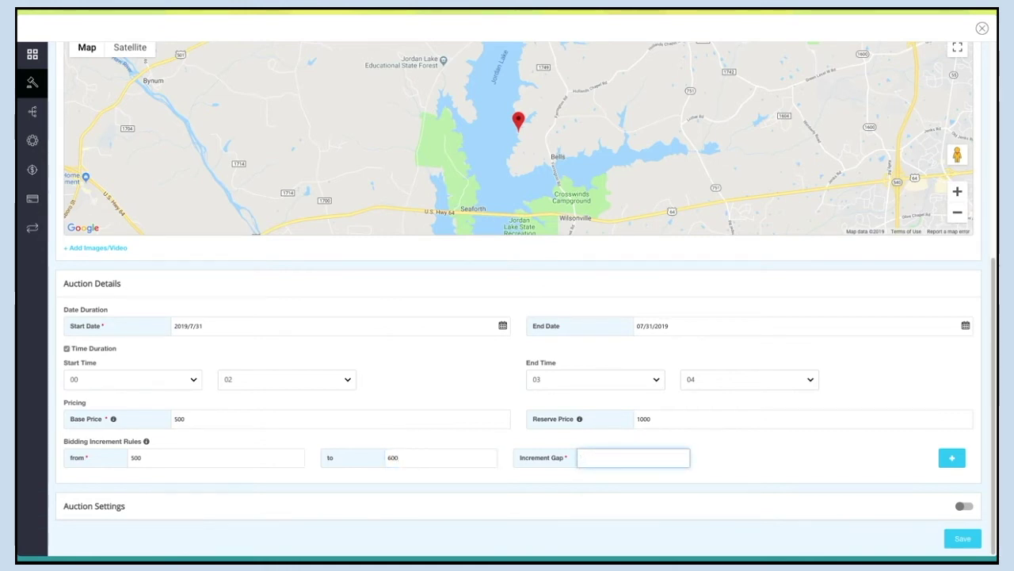
type("1")
left_click(768, 475)
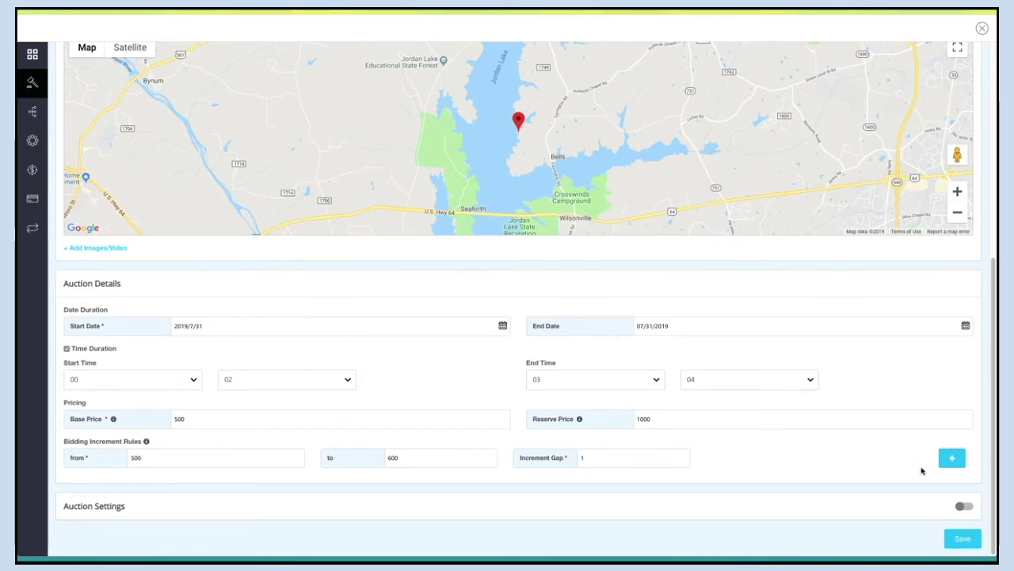
left_click(952, 457)
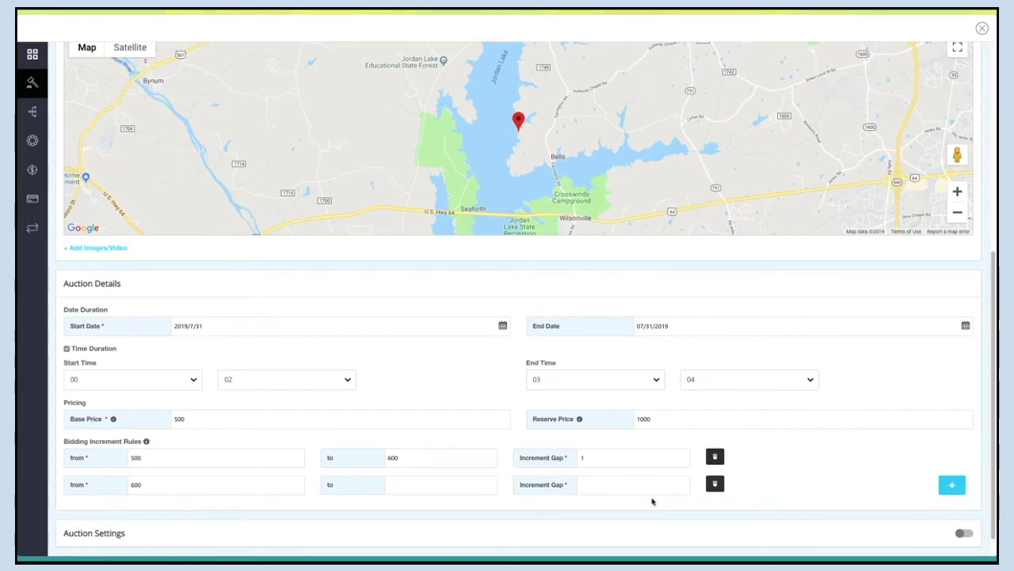
left_click(715, 484)
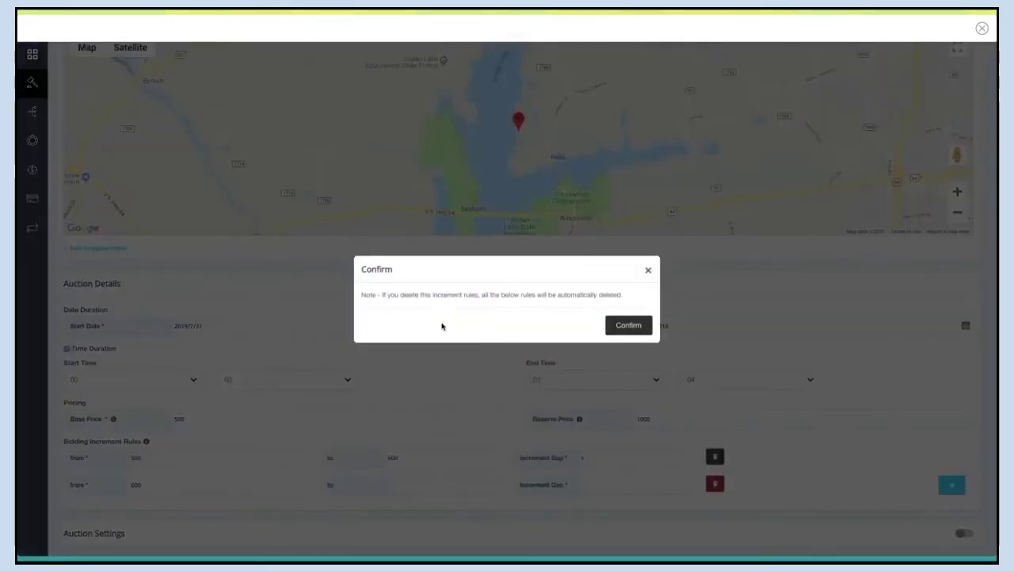
left_click(622, 327)
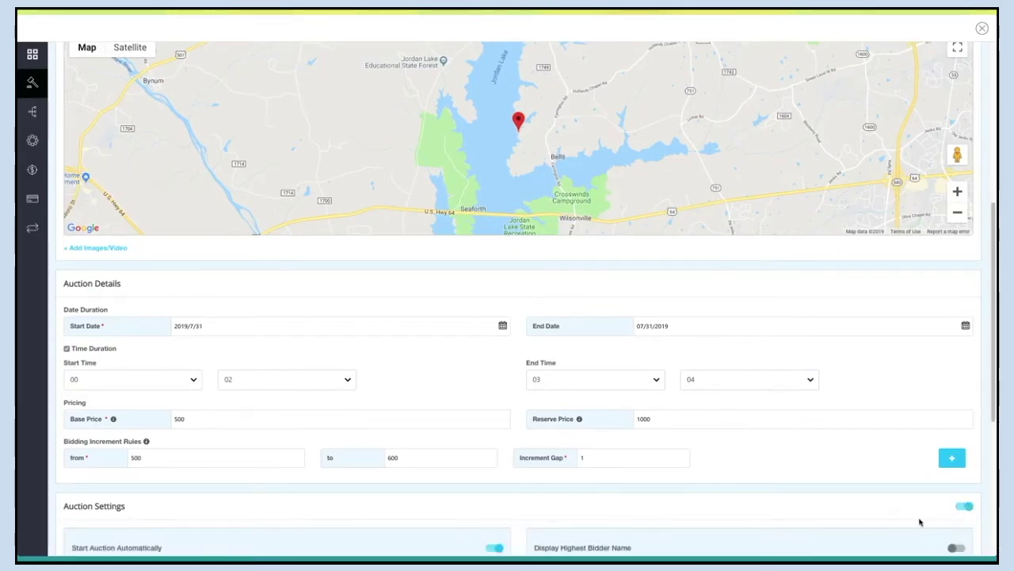
Enable Start Auction Automatically and save the Mobile auction.
scroll(935, 518, "down", 4)
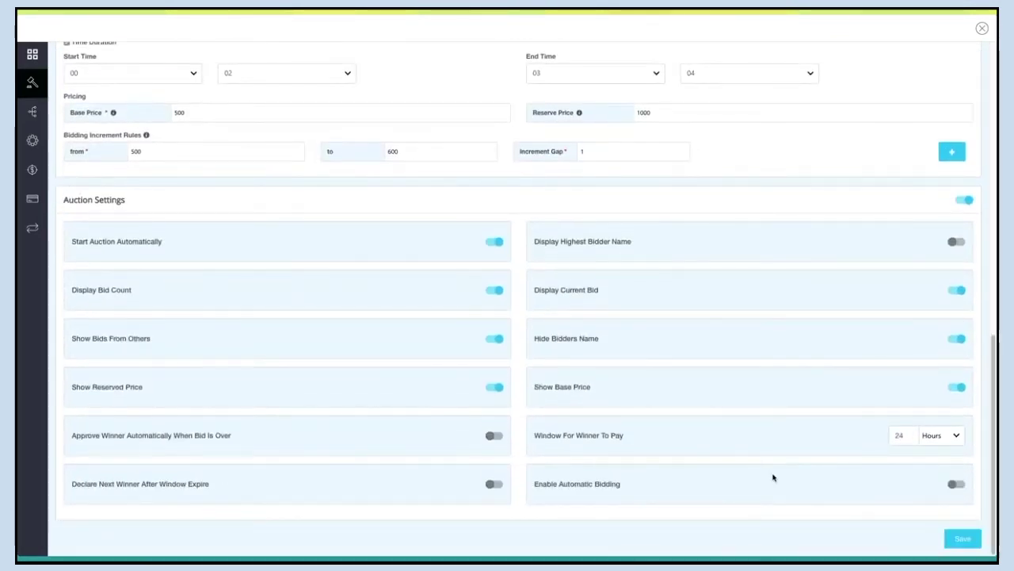
left_click(495, 243)
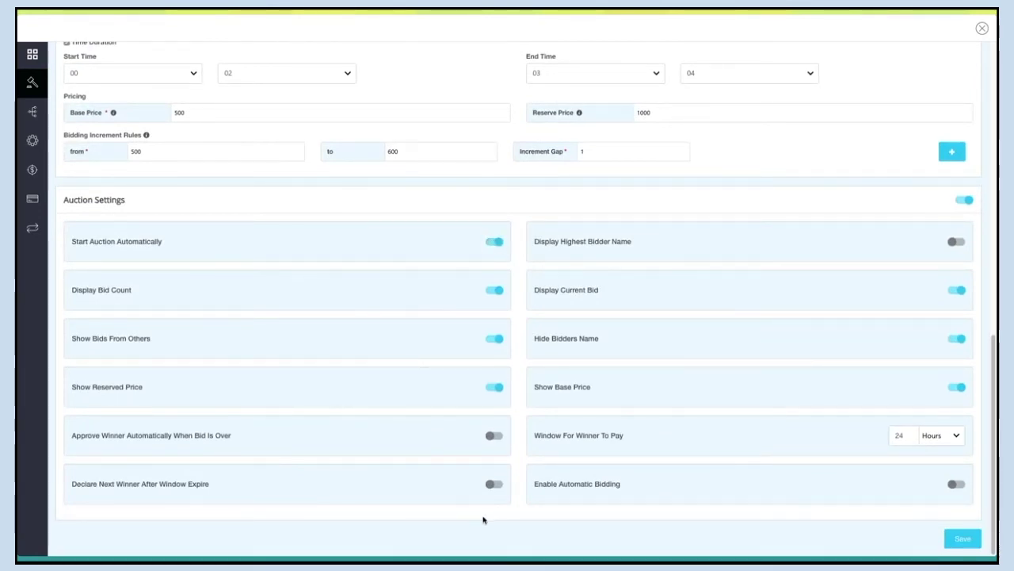
left_click(964, 538)
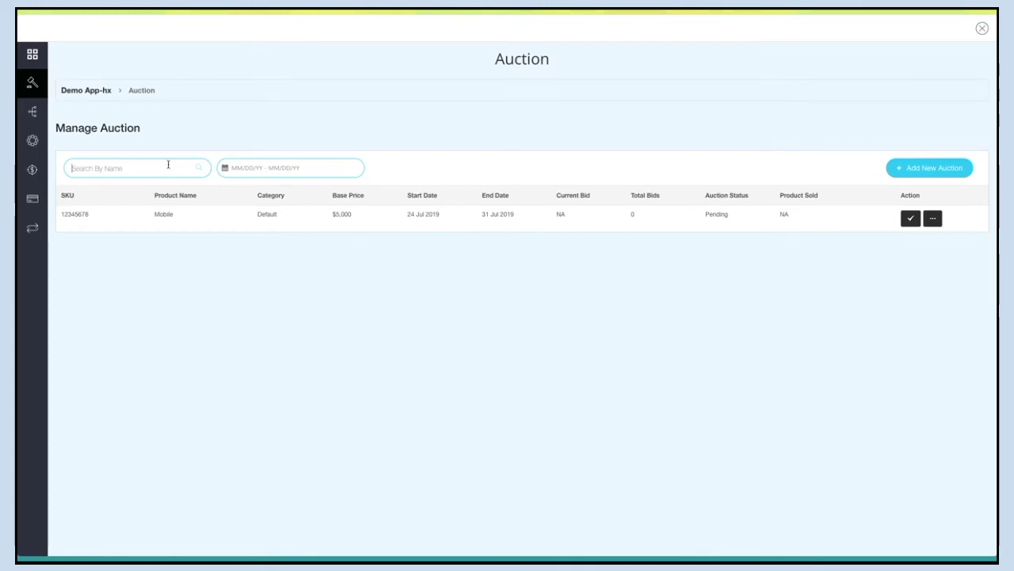
Try the date filter, approve and delete options on Mobile without changes, then open Manage Category.
left_click(256, 169)
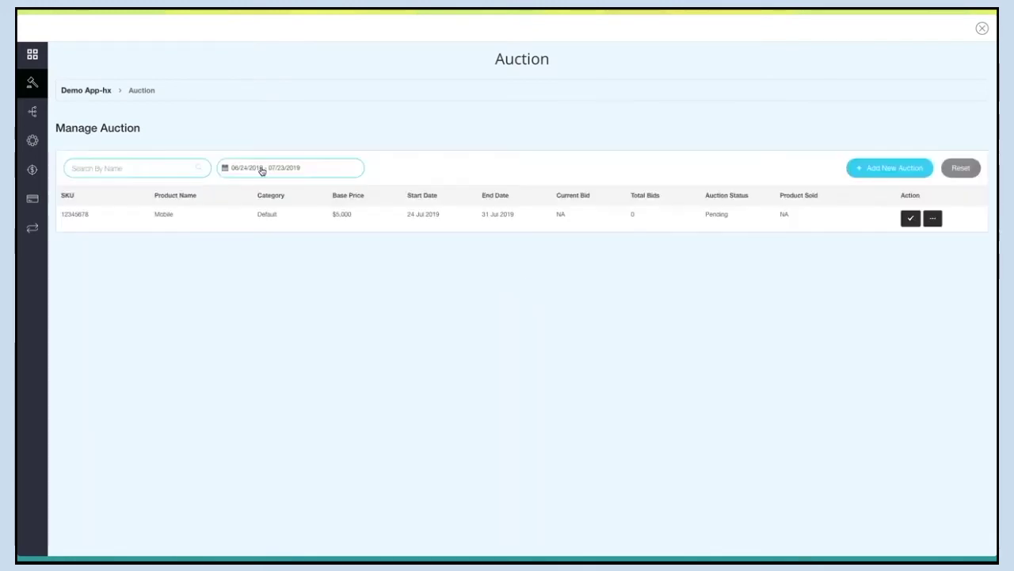
left_click(889, 169)
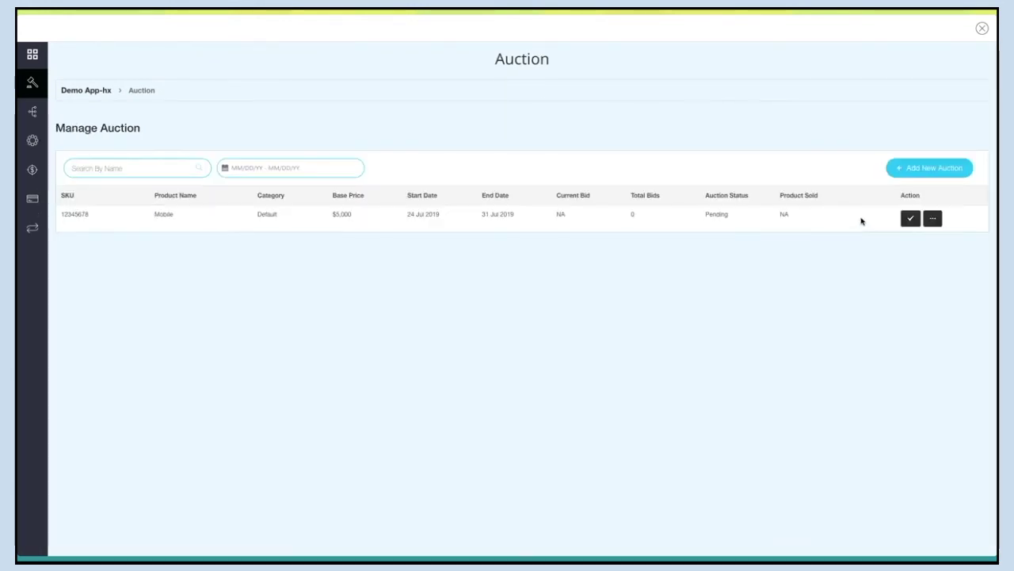
left_click(910, 220)
left_click(908, 228)
left_click(933, 219)
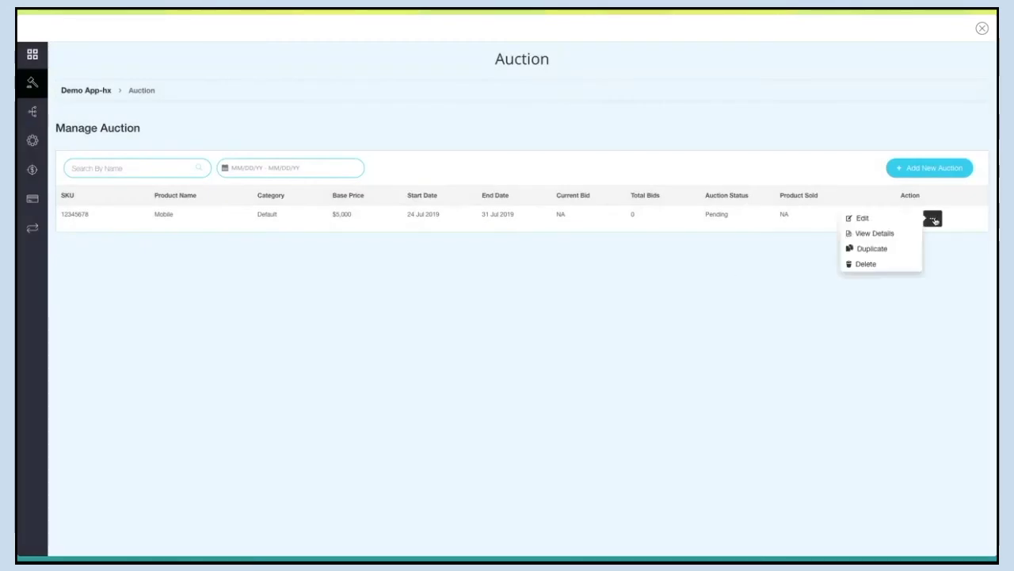
left_click(871, 269)
left_click(648, 269)
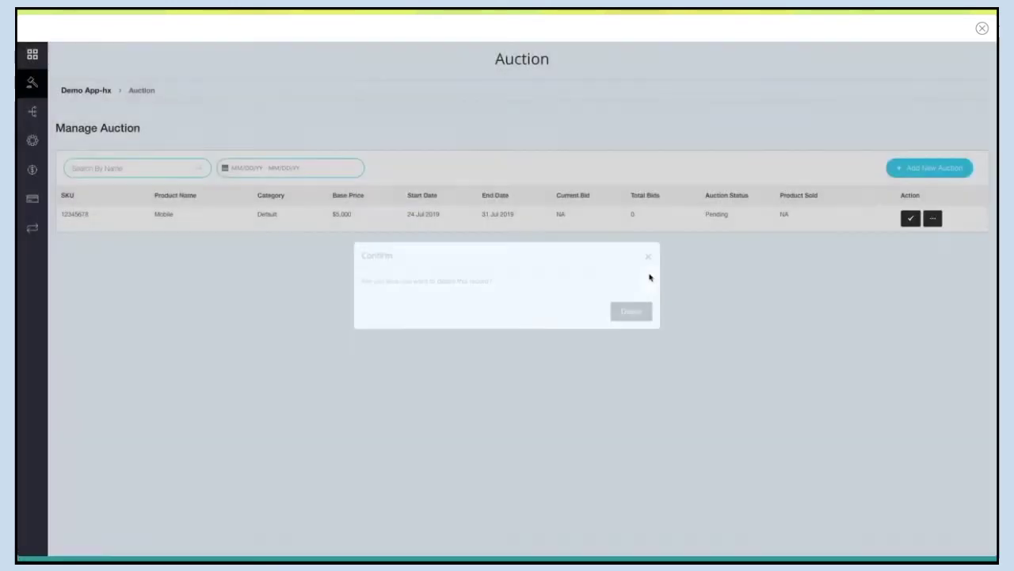
left_click(33, 113)
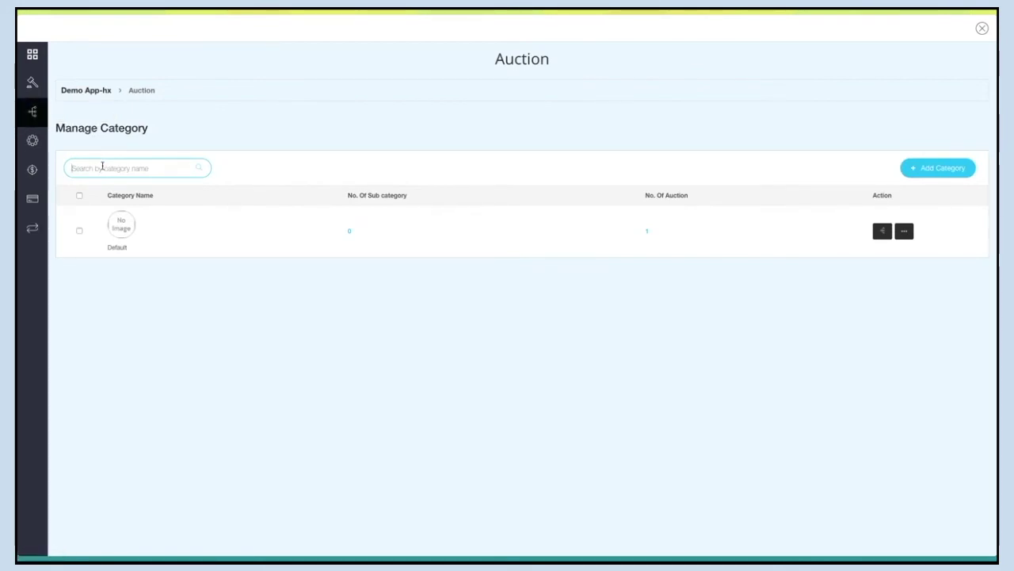
Create a new category named Cate1 and save it.
left_click(947, 170)
left_click(547, 267)
type("Cate1")
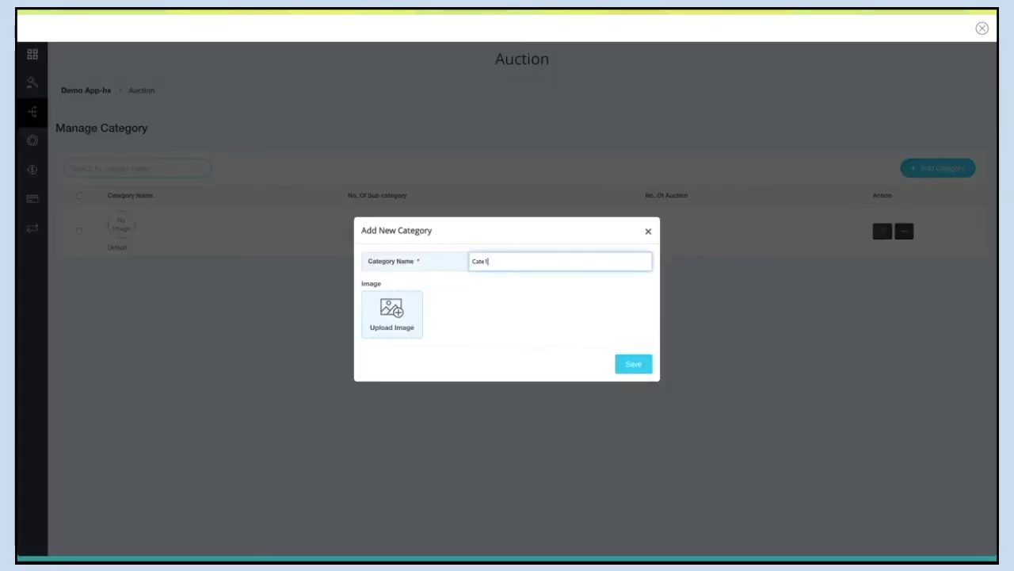
left_click(638, 365)
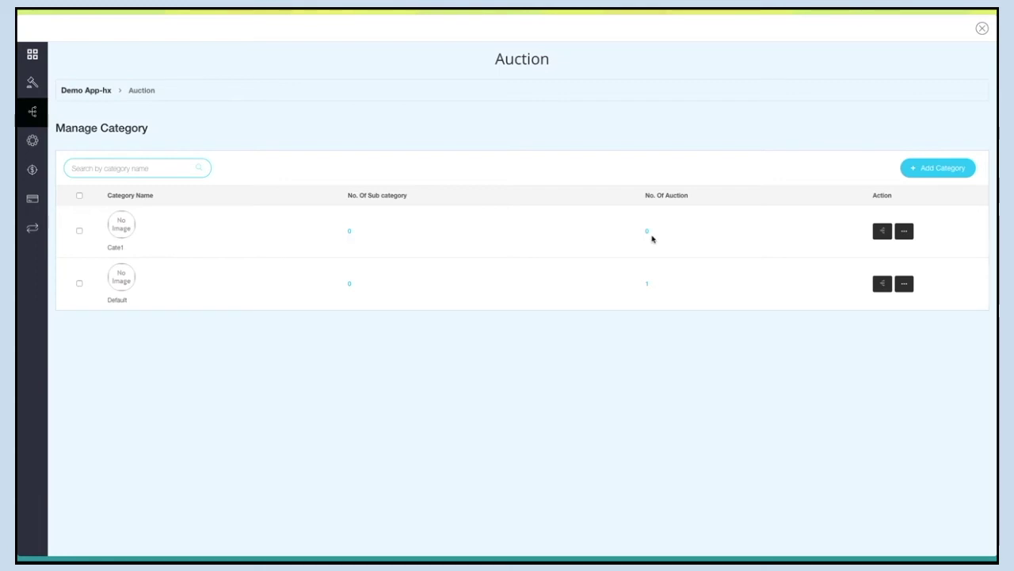
Add a subcategory named Subcate1 under Cate1.
left_click(887, 236)
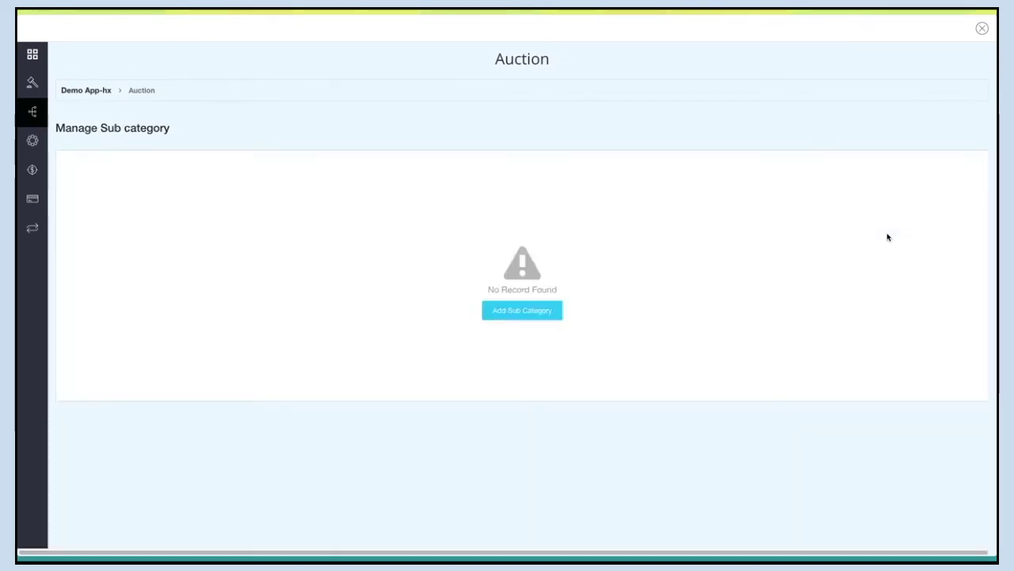
left_click(506, 316)
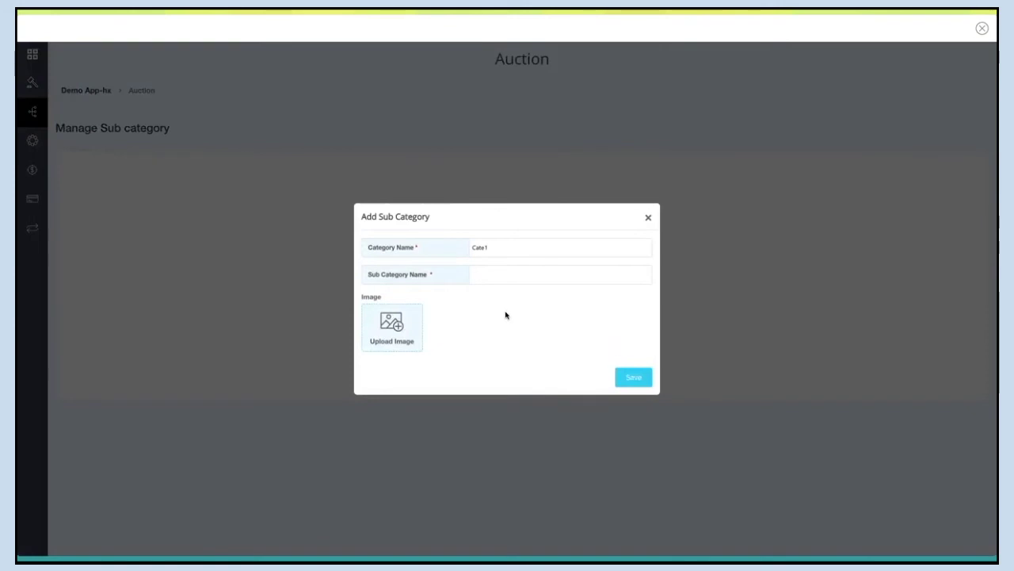
left_click(498, 275)
type("Subcate1")
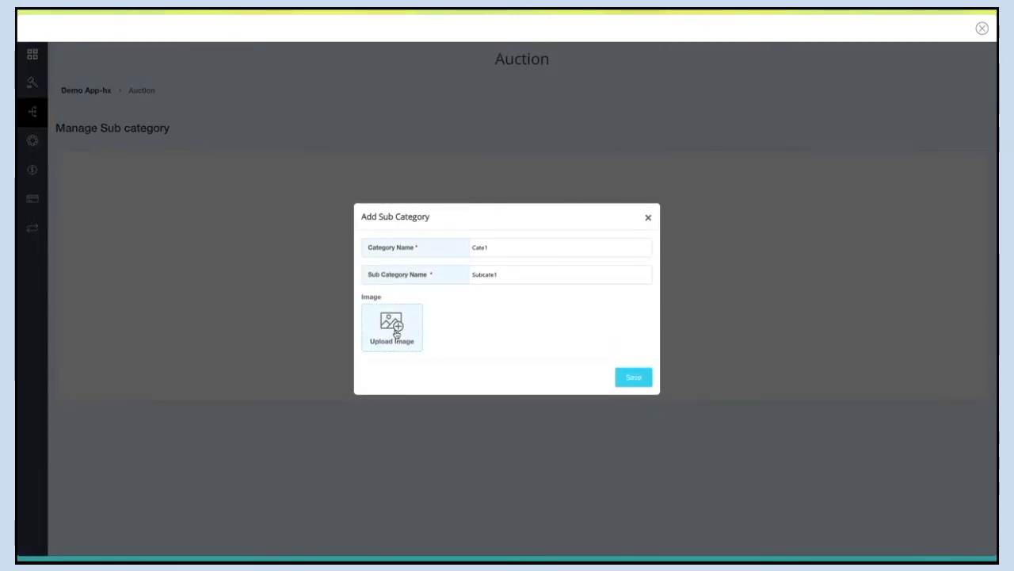
left_click(633, 379)
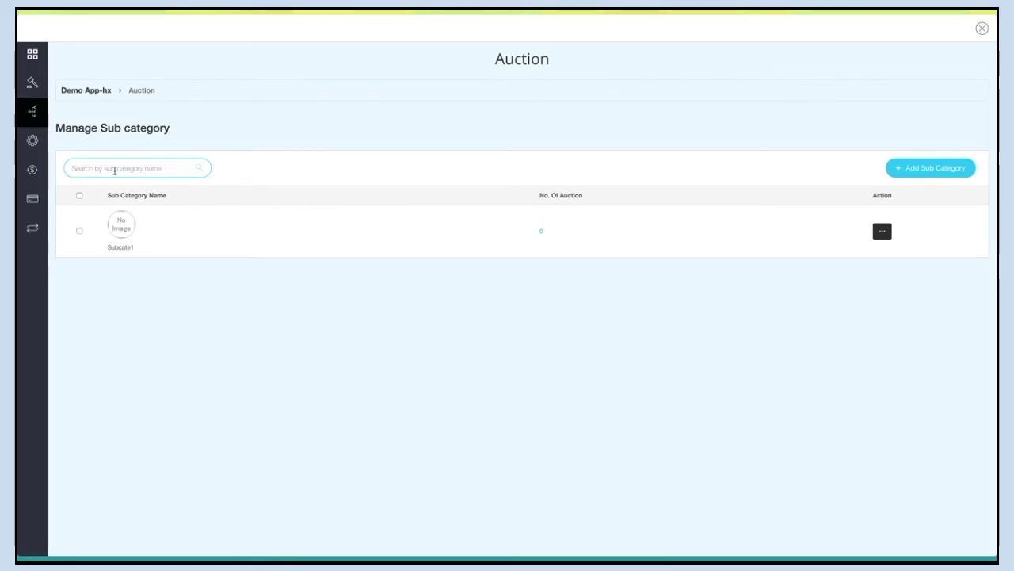
Cancel a delete of Subcate1 and return to the category list.
left_click(882, 231)
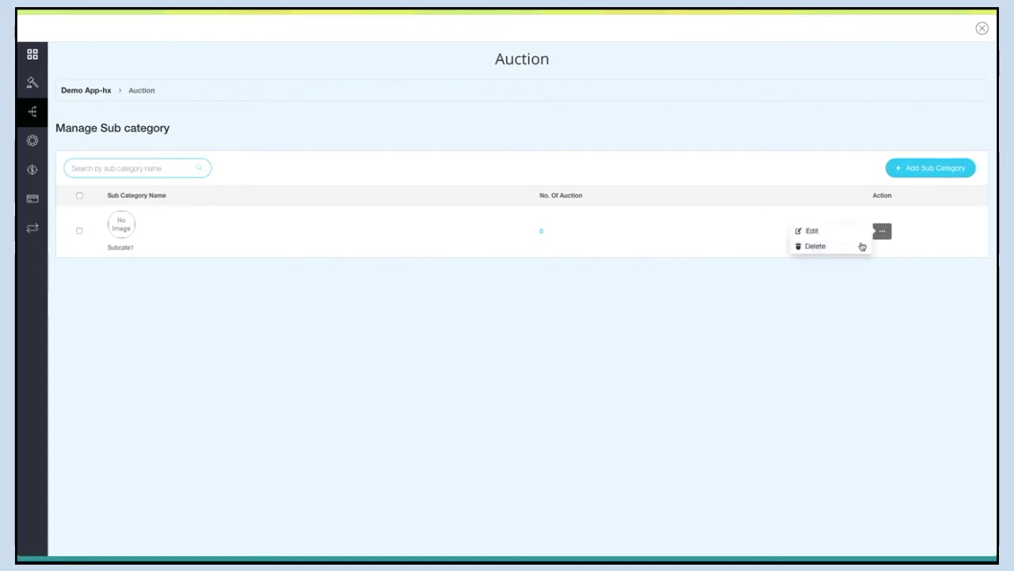
left_click(822, 247)
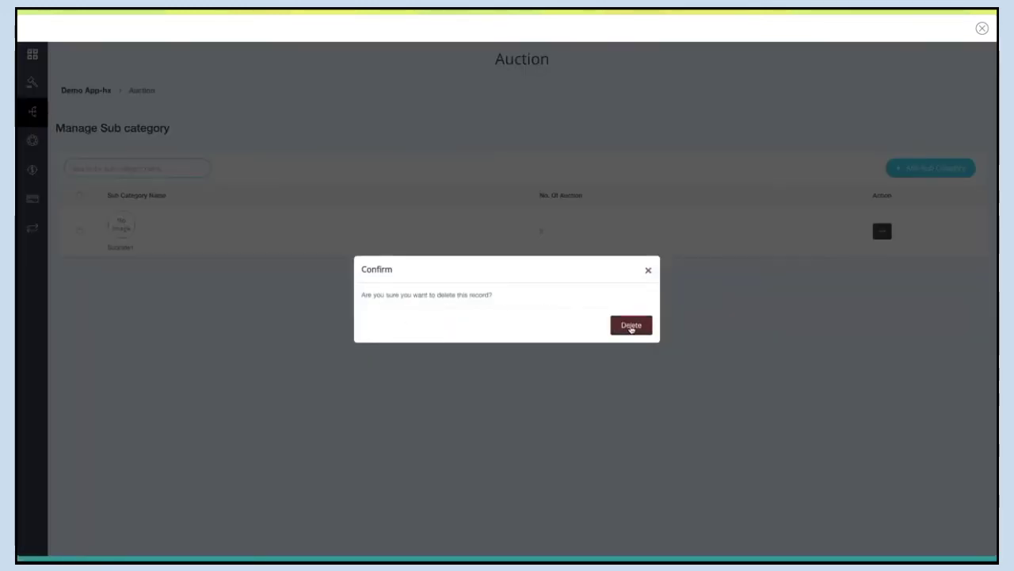
left_click(649, 272)
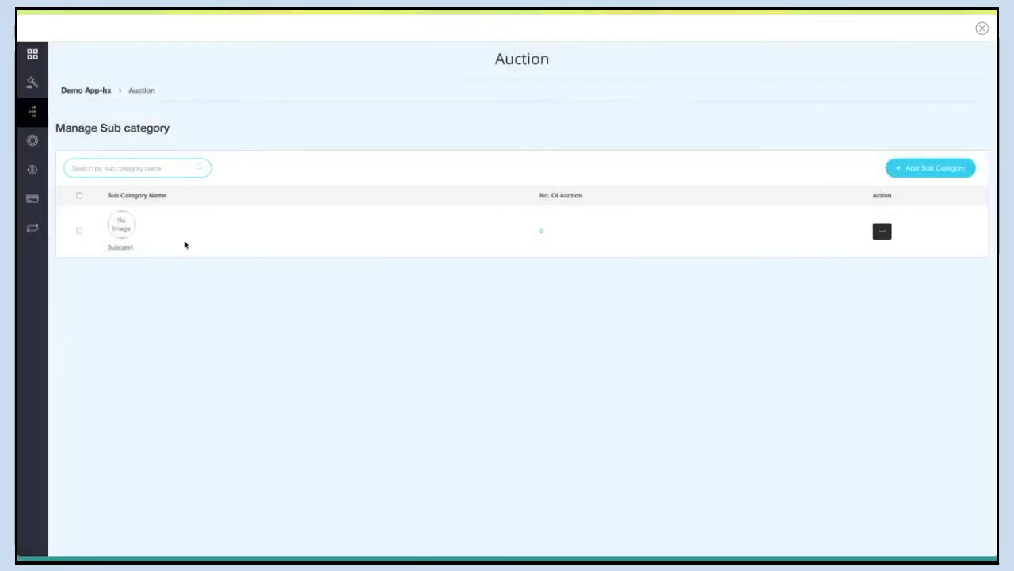
left_click(34, 115)
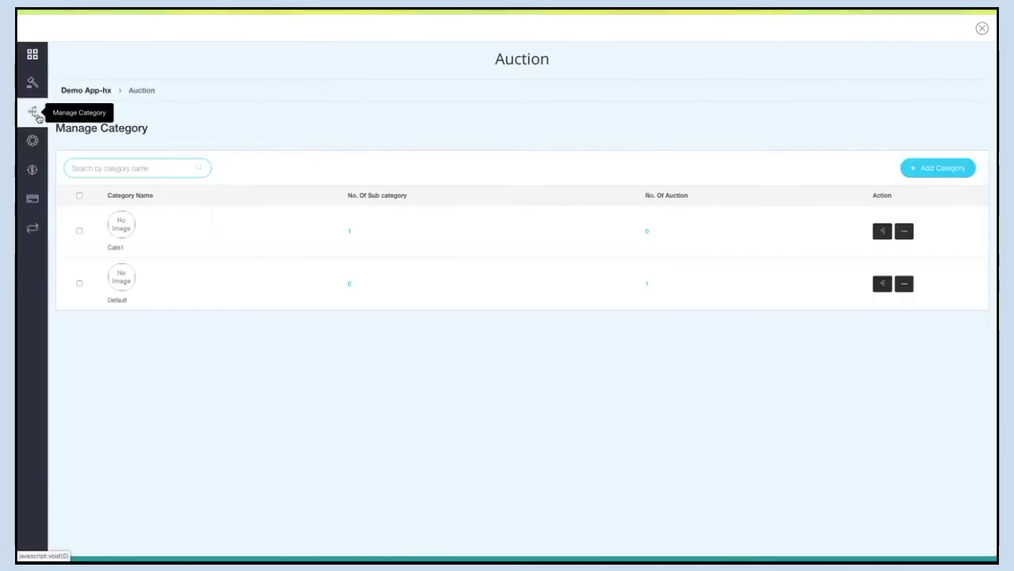
View Cate1's Edit/Delete options, then open the auction General Settings page.
left_click(903, 231)
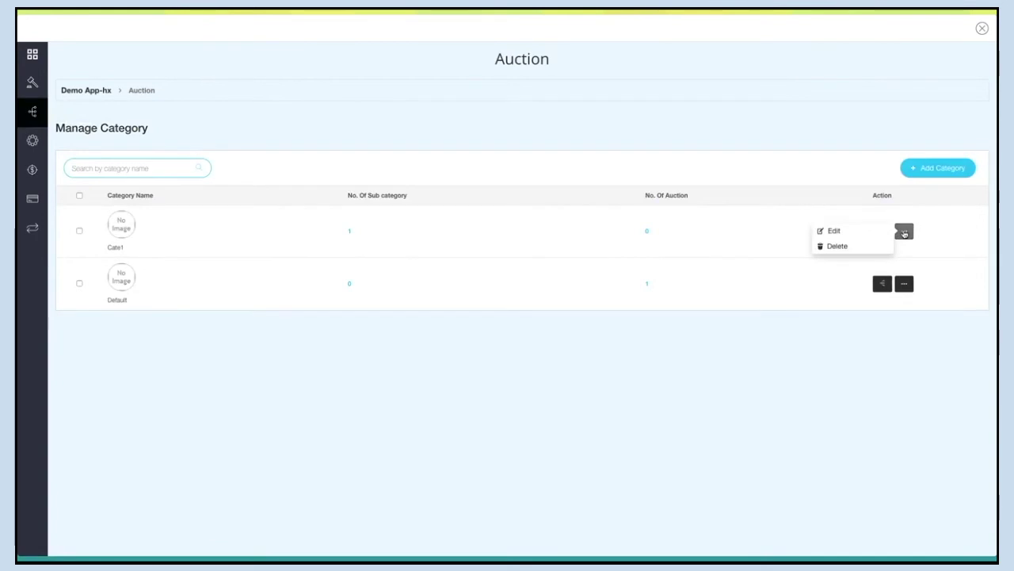
left_click(32, 141)
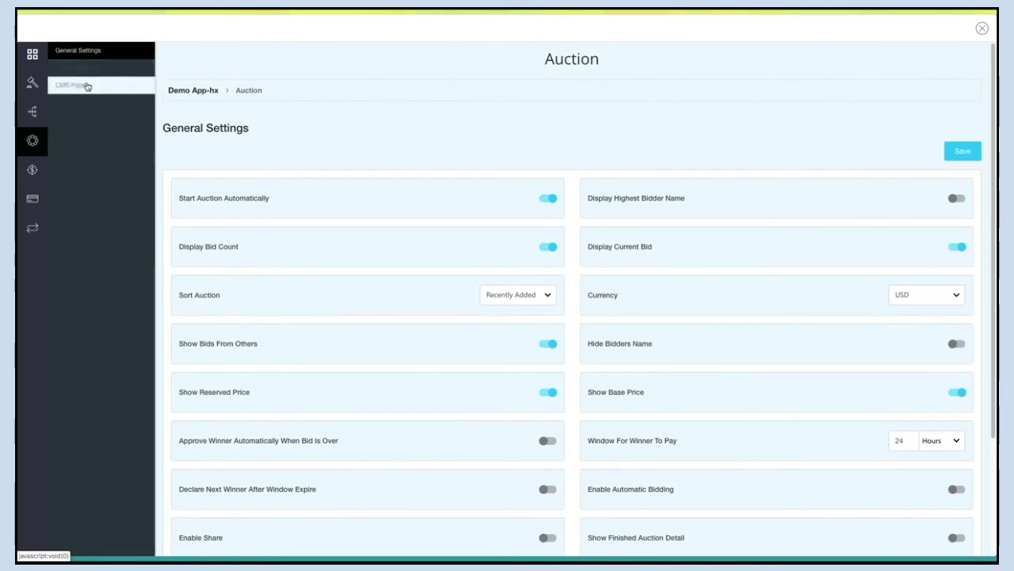
Save general settings showing finished-auction details for 1 day and early viewing for 3 days.
left_click(96, 51)
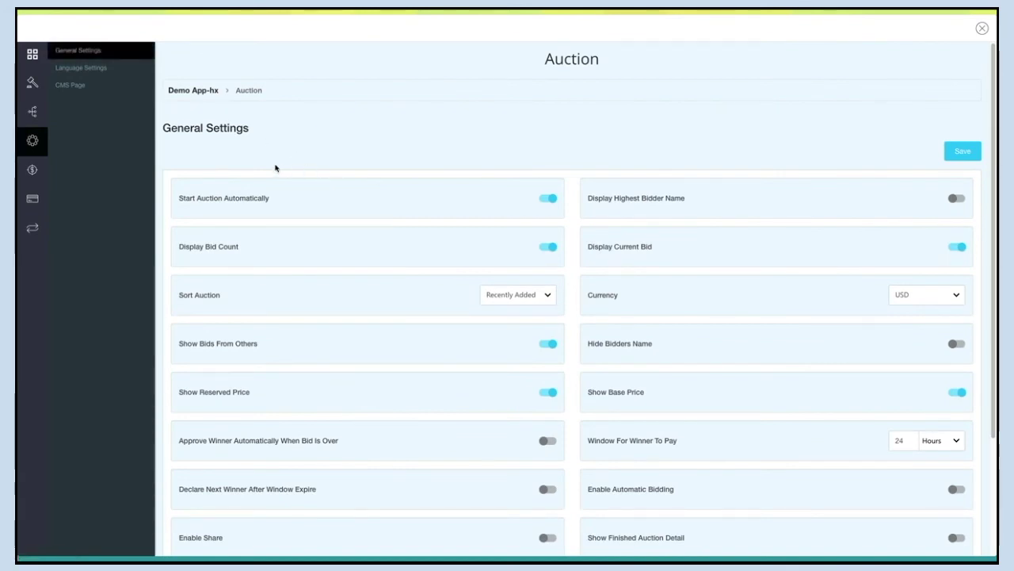
scroll(314, 151, "down", 3)
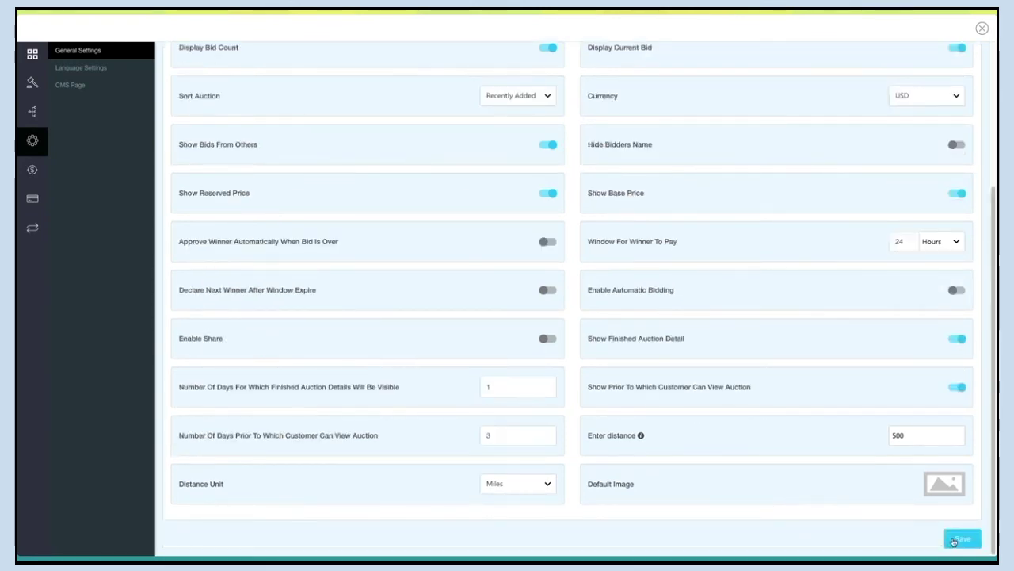
left_click(960, 539)
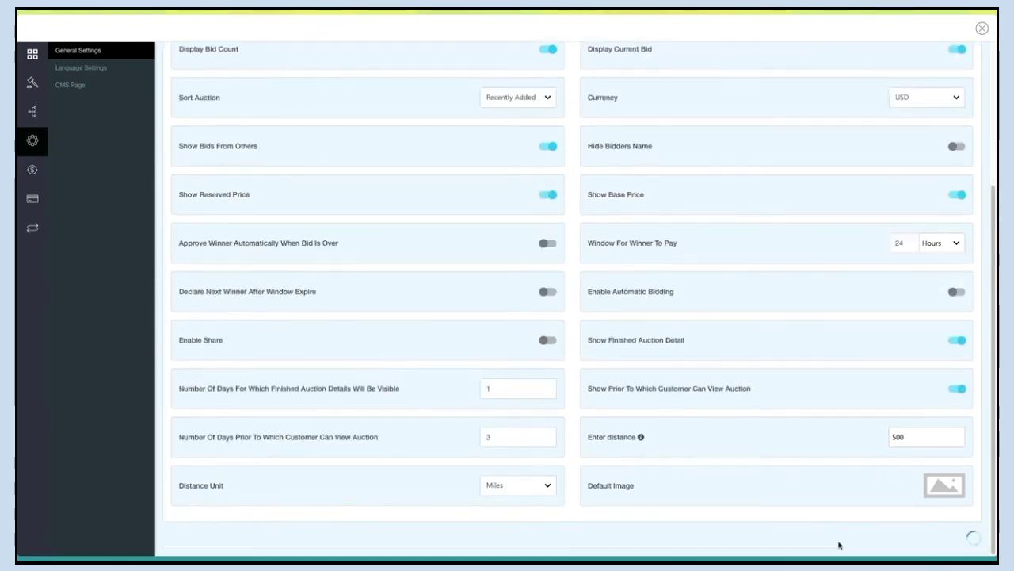
left_click(102, 69)
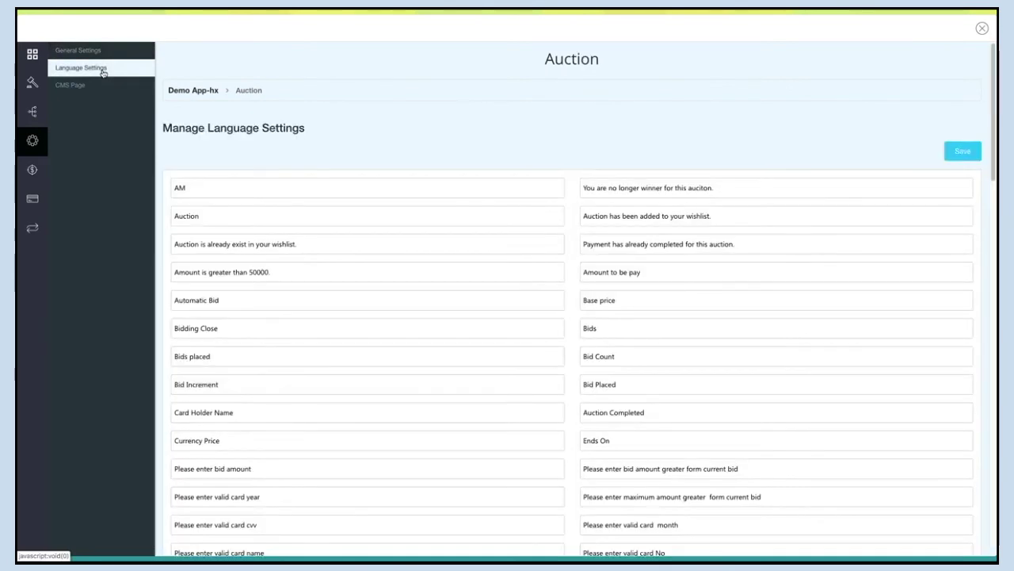
Save the auction language labels (AM, Auction, Bids) unchanged and go to the CMS Terms and Conditions field.
left_click(260, 195)
left_click(278, 215)
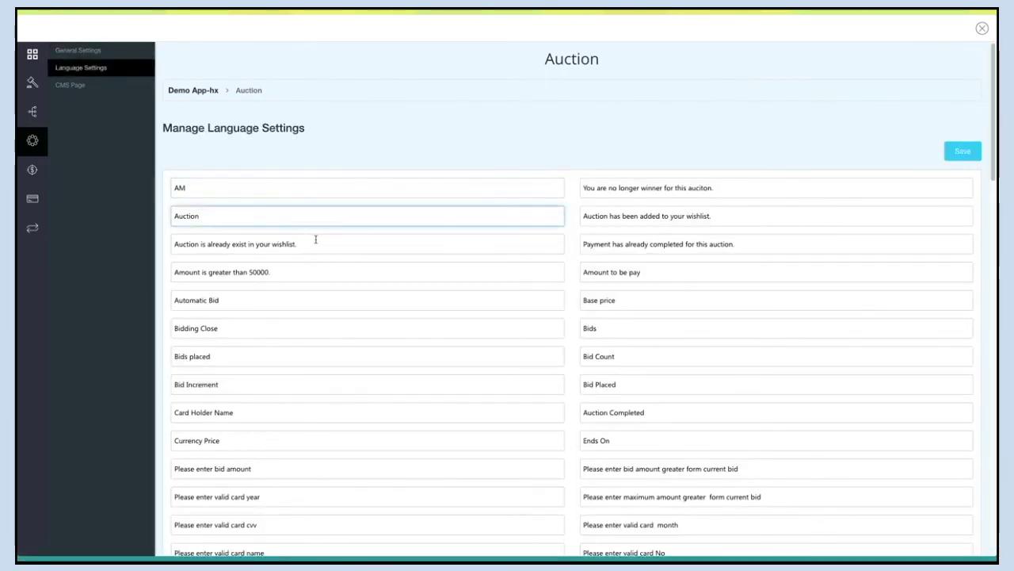
scroll(314, 240, "down", 9)
scroll(316, 239, "down", 9)
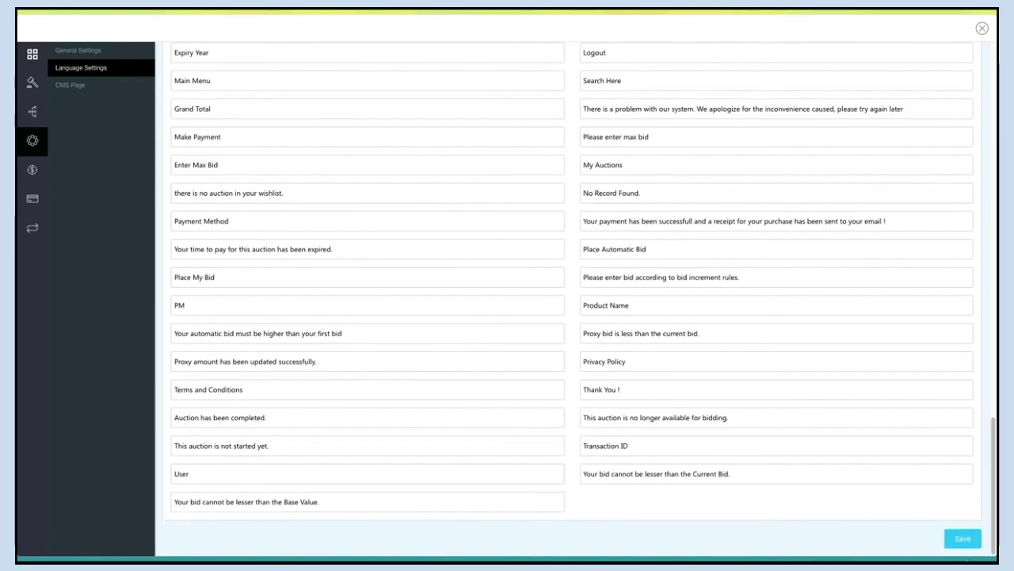
left_click(974, 540)
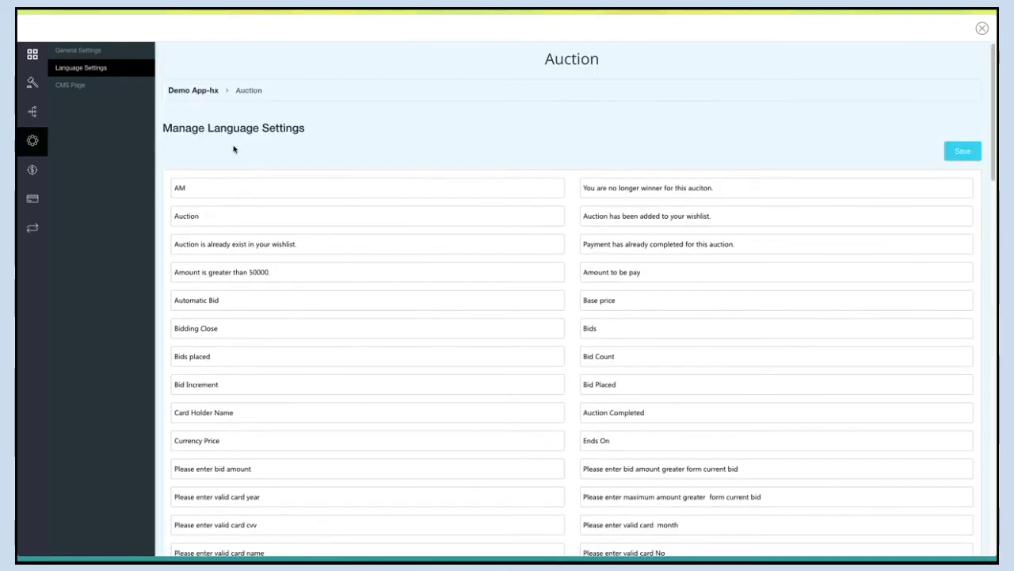
left_click(75, 85)
left_click(226, 230)
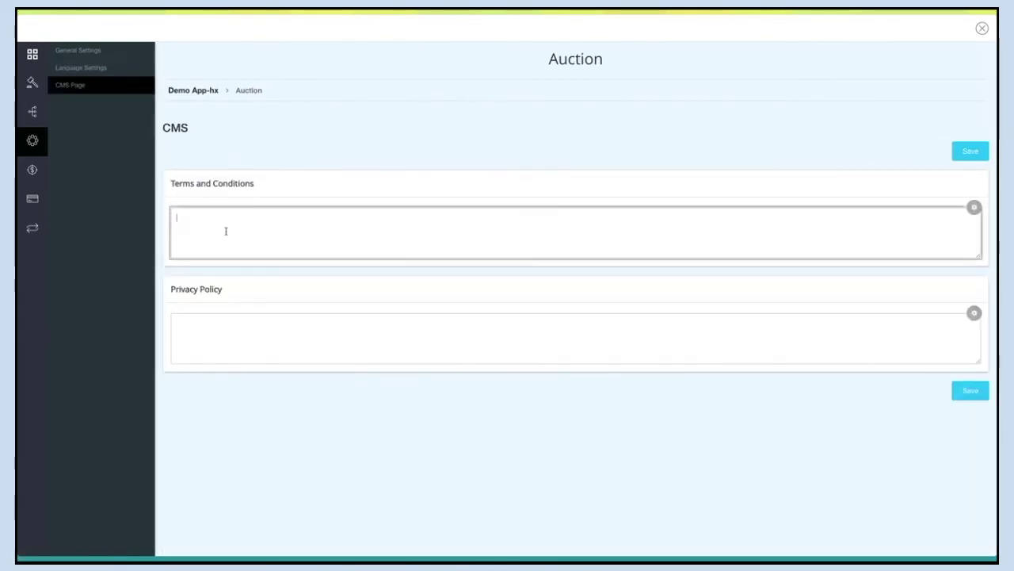
Leave the Privacy Policy text empty and view the auction's empty Manage Revenue page.
left_click(273, 327)
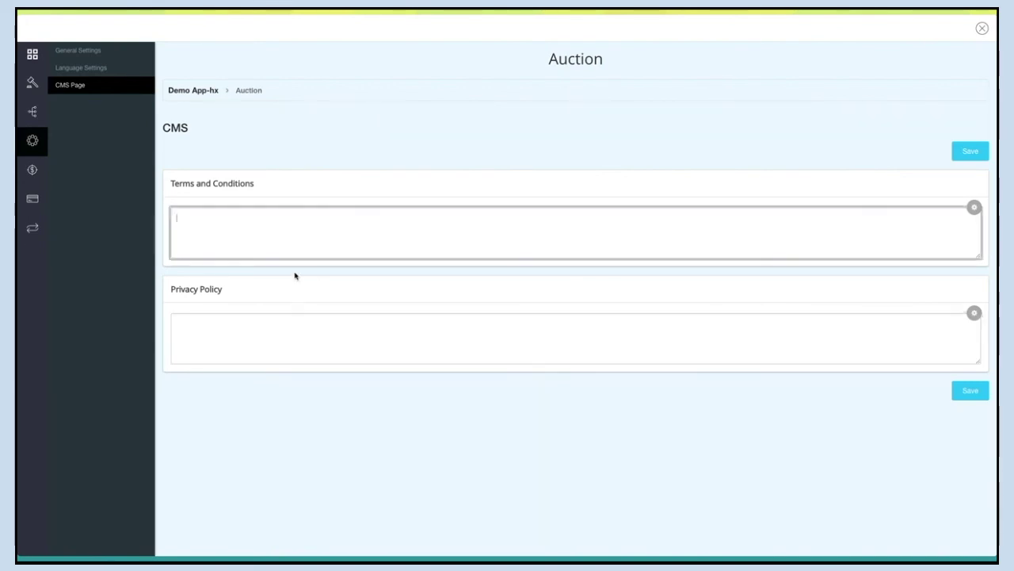
left_click(32, 171)
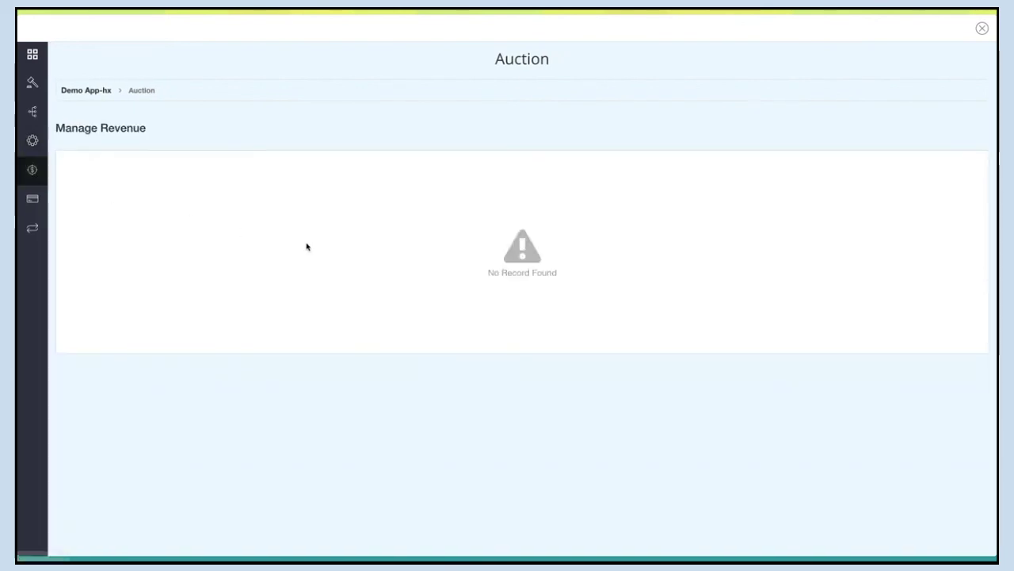
Go to the Payment Method page, where only Cash on Delivery is enabled.
left_click(31, 201)
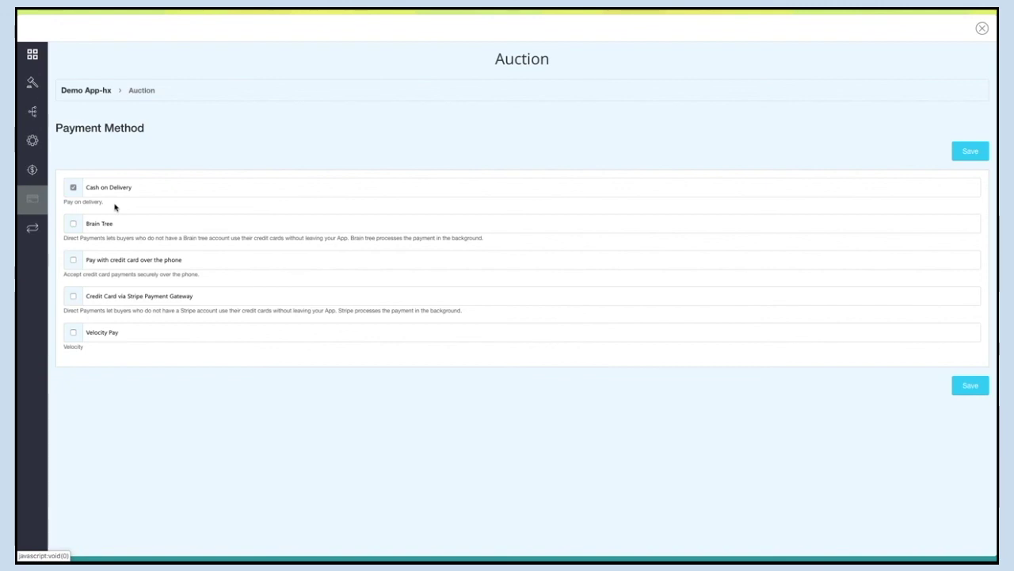
Save the payment settings with only Cash on Delivery, visit Import/Export, and close the auction manager.
left_click(156, 194)
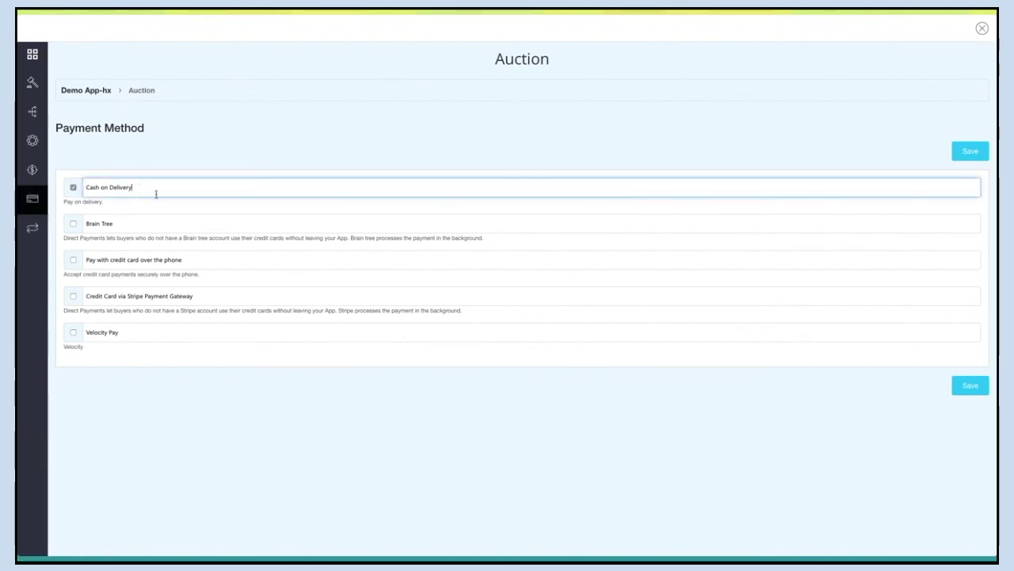
left_click(116, 223)
left_click(210, 261)
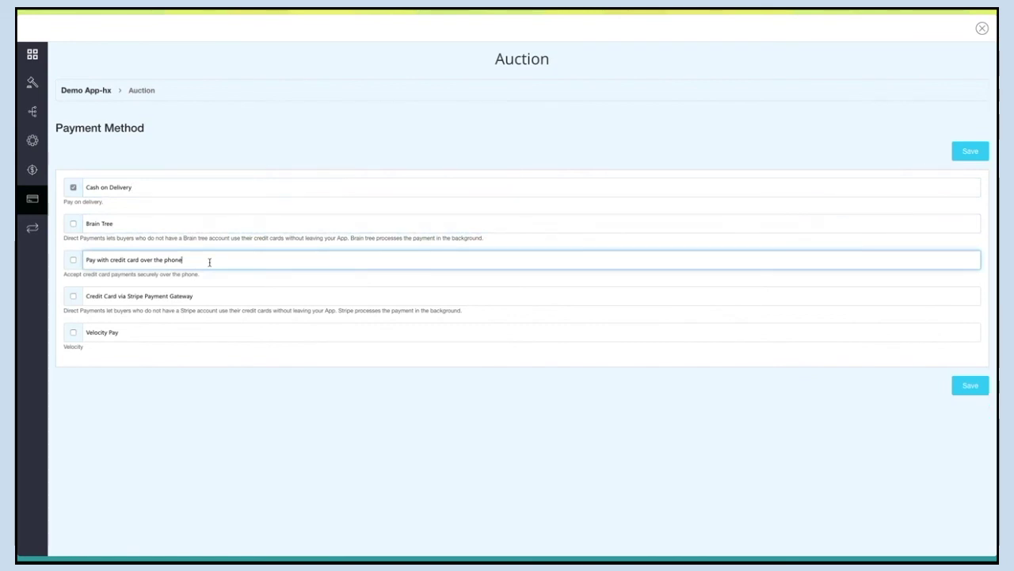
left_click(212, 301)
left_click(167, 334)
left_click(935, 448)
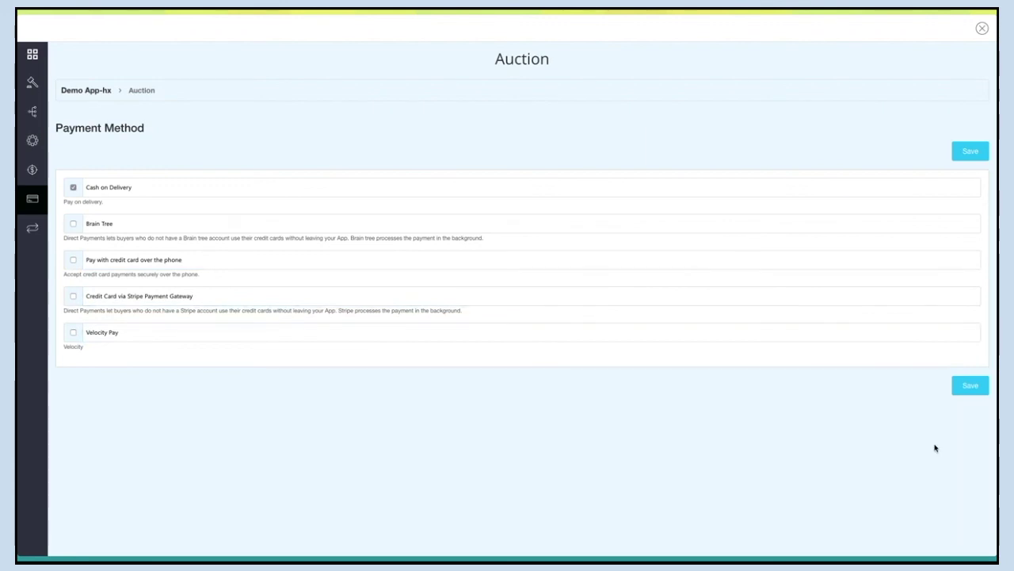
left_click(968, 386)
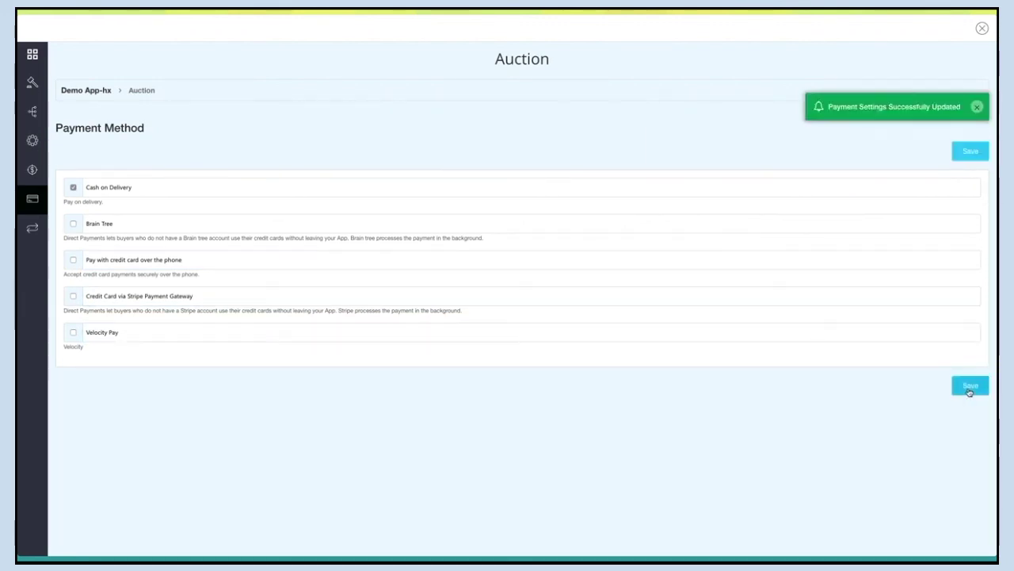
left_click(31, 230)
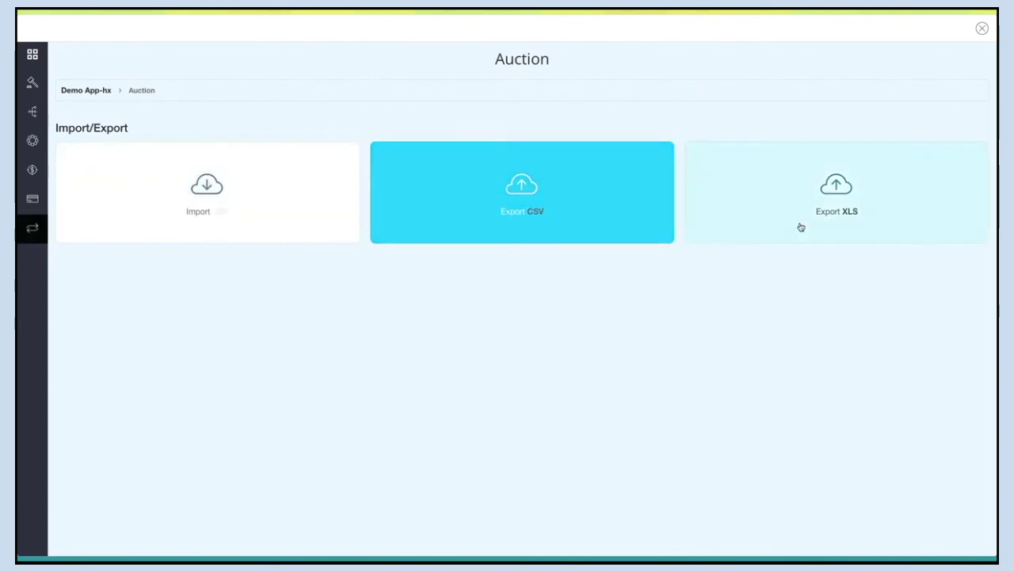
left_click(981, 30)
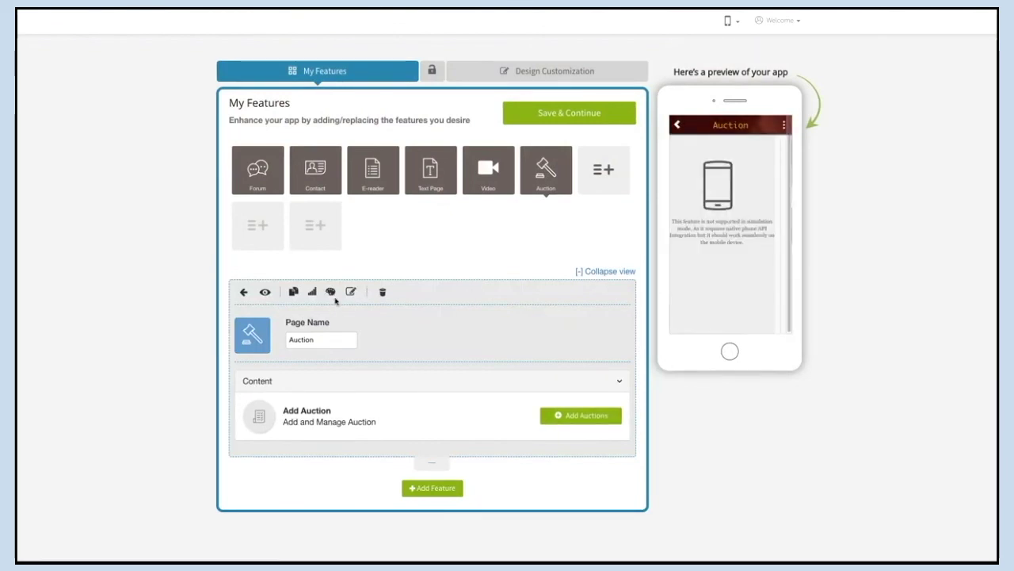
Review the Auction page's style and colour scheme without changes, then Save & Continue the app.
left_click(333, 294)
scroll(356, 325, "down", 4)
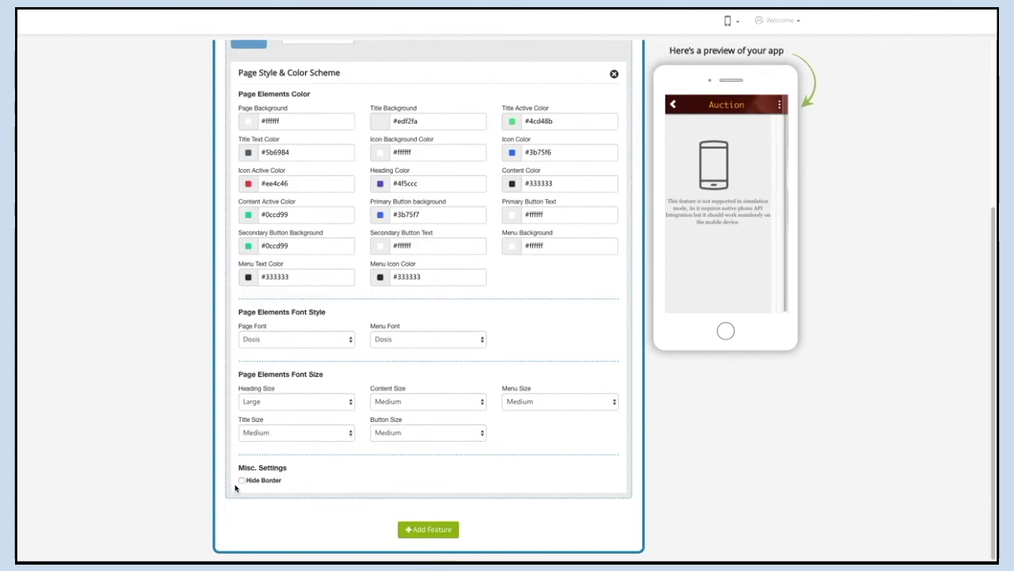
scroll(593, 374, "up", 4)
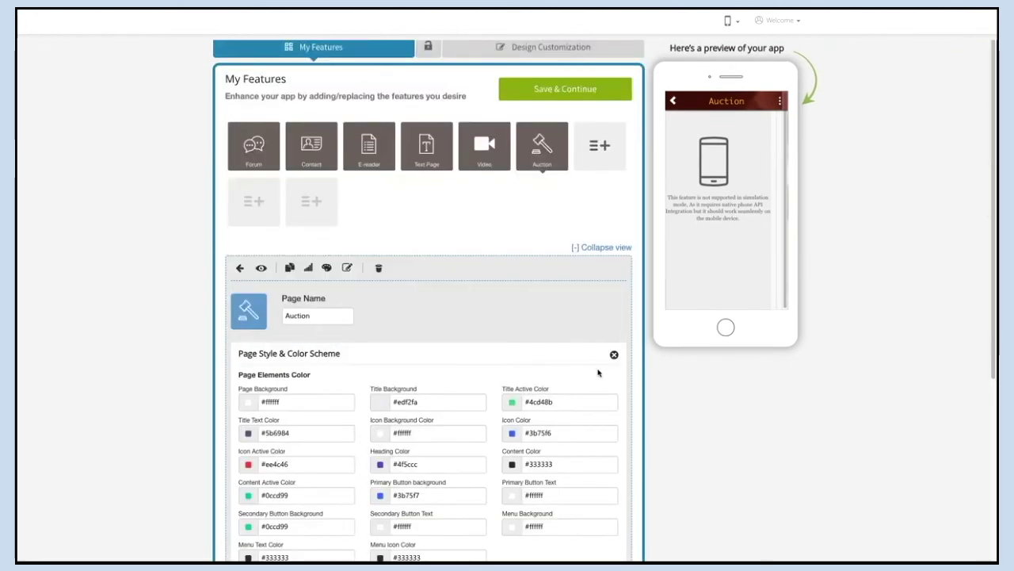
left_click(614, 356)
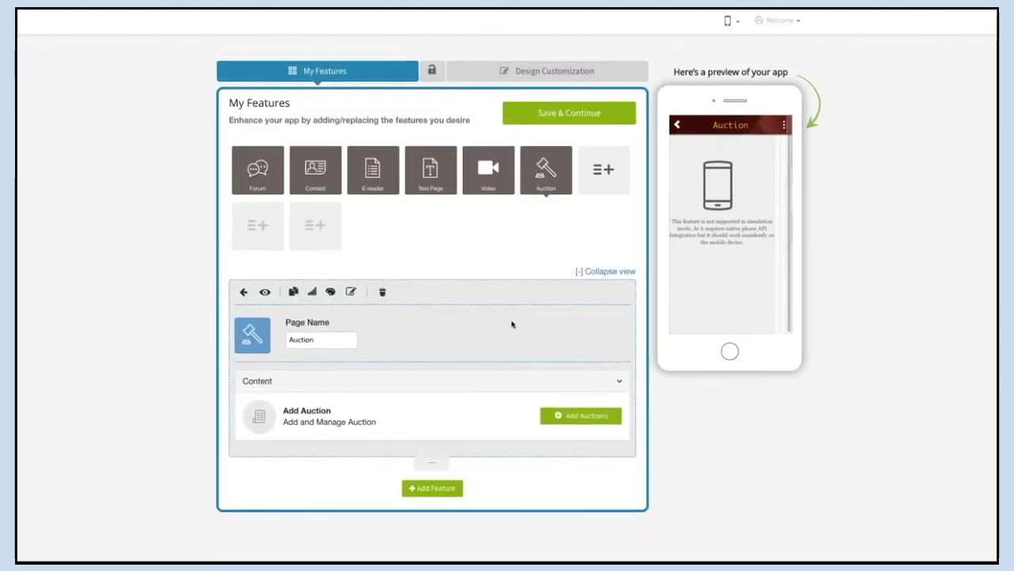
left_click(574, 120)
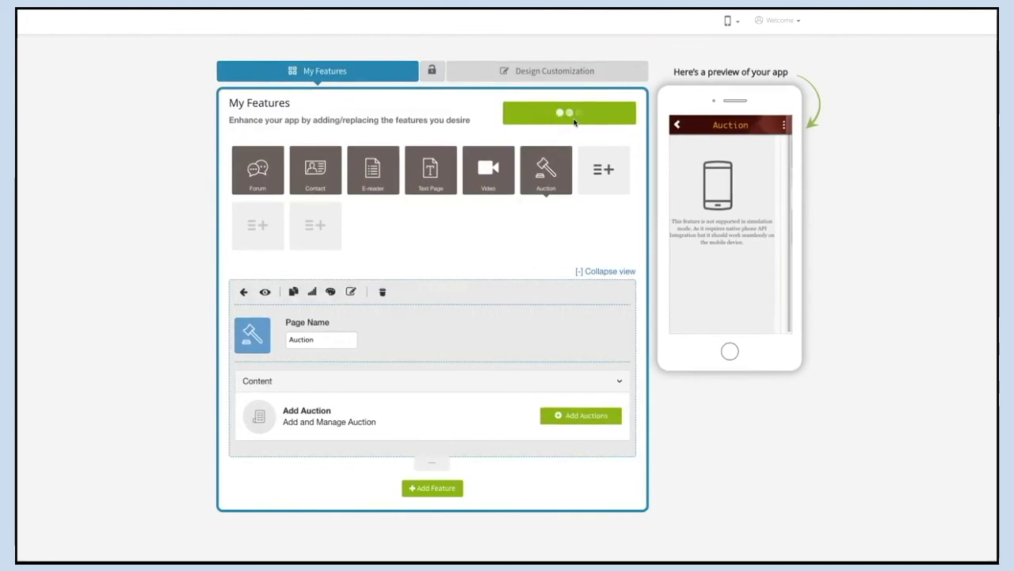